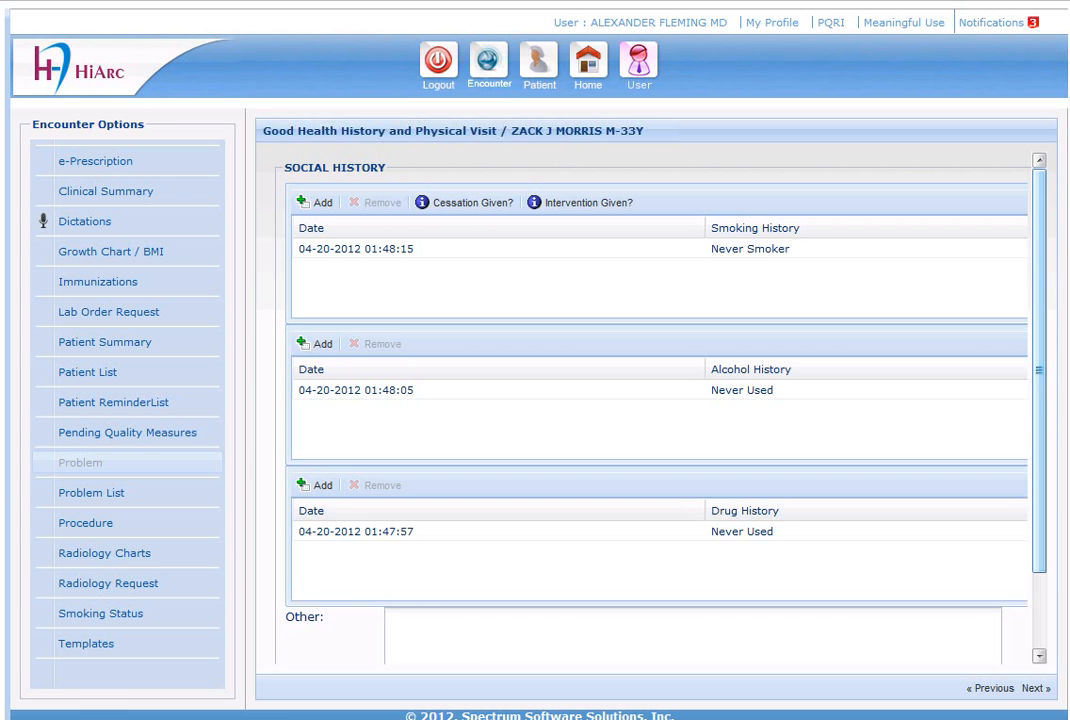
- Open e-Prescription for the current patient and bring up the practice-wide preferences
click(134, 165)
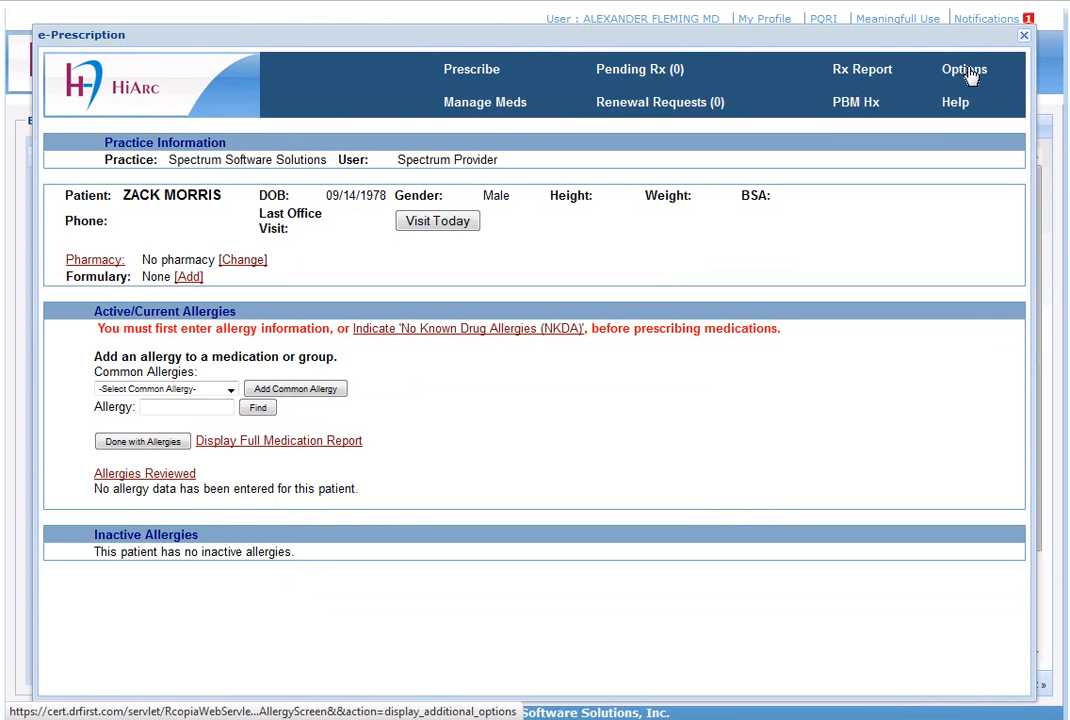
click(966, 72)
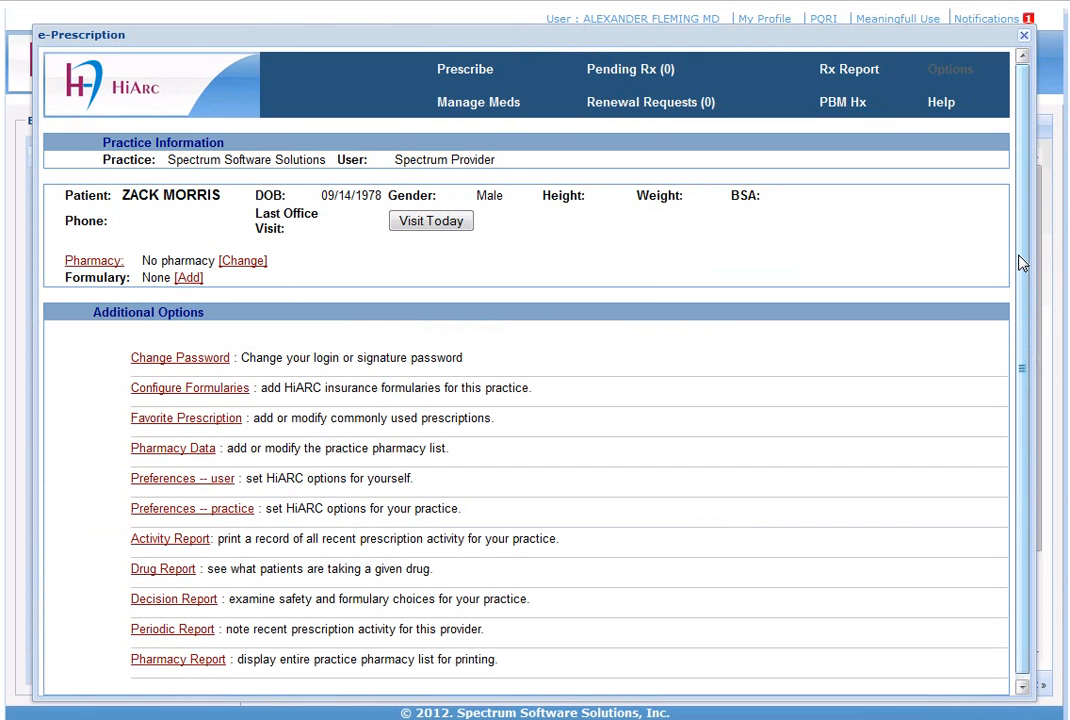
drag(1021, 263, 1021, 296)
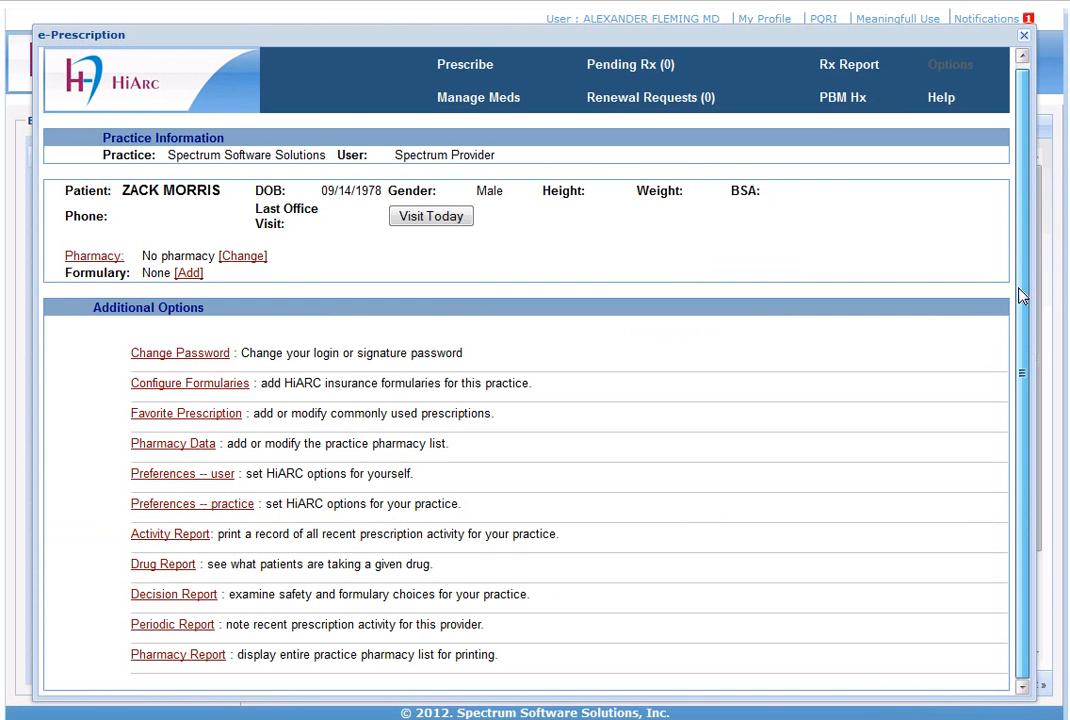
click(187, 510)
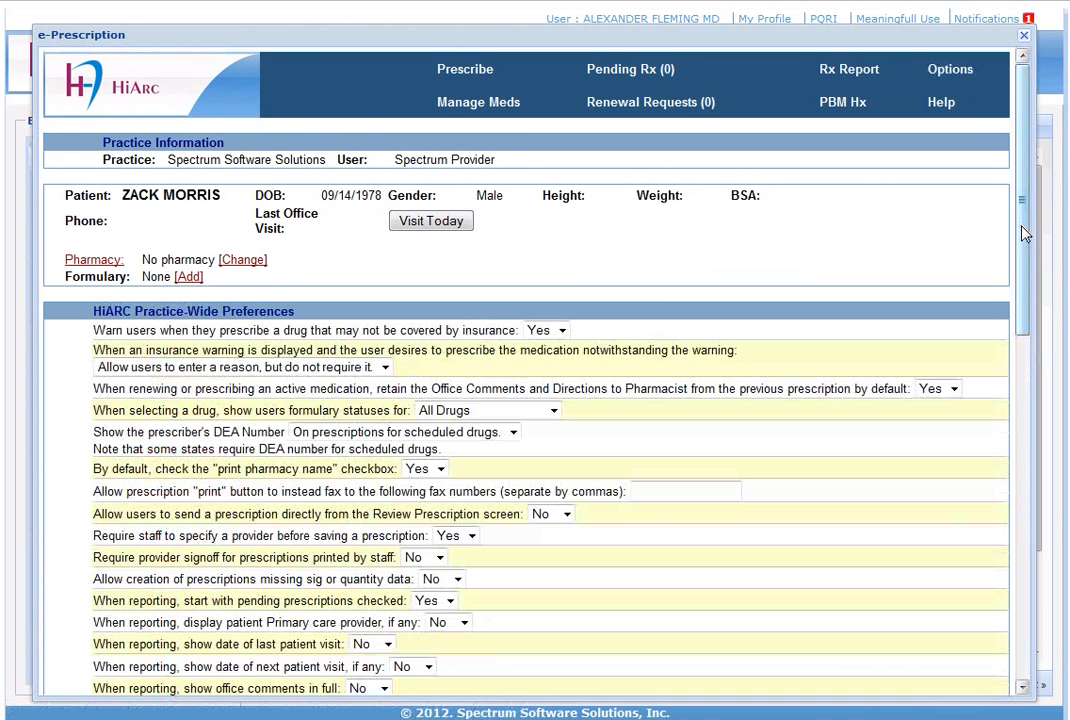
- Set the practice preference for drug-drug interaction checking to show All interactions and save the changes
drag(1021, 233, 1025, 468)
drag(92, 434, 388, 440)
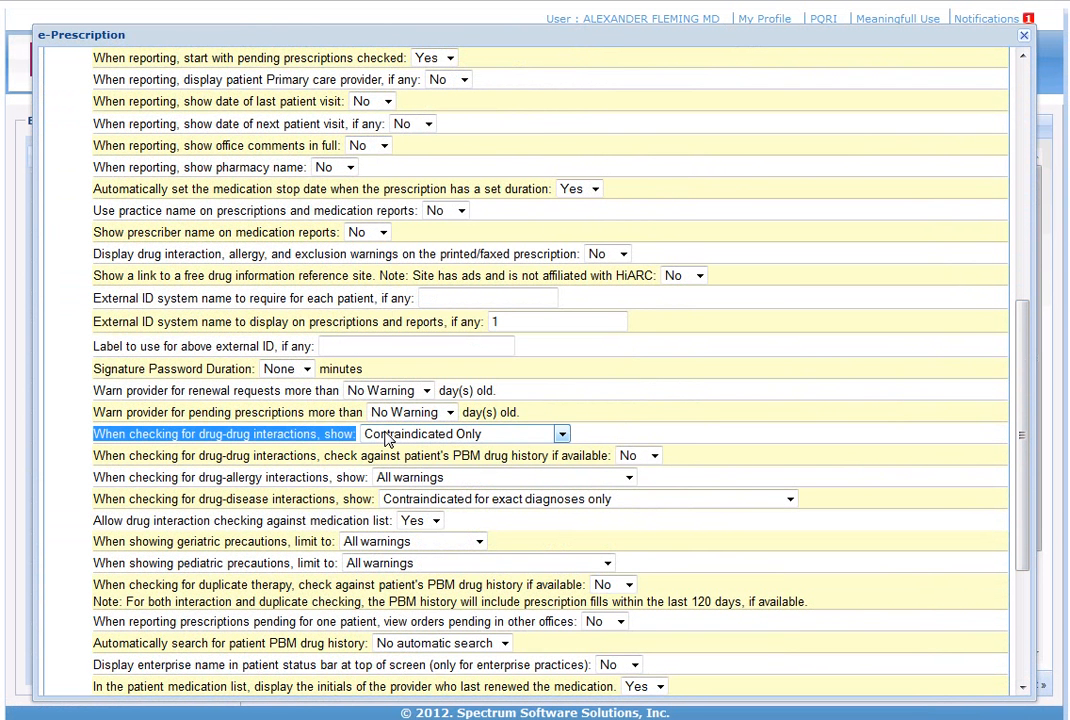
drag(95, 477, 371, 478)
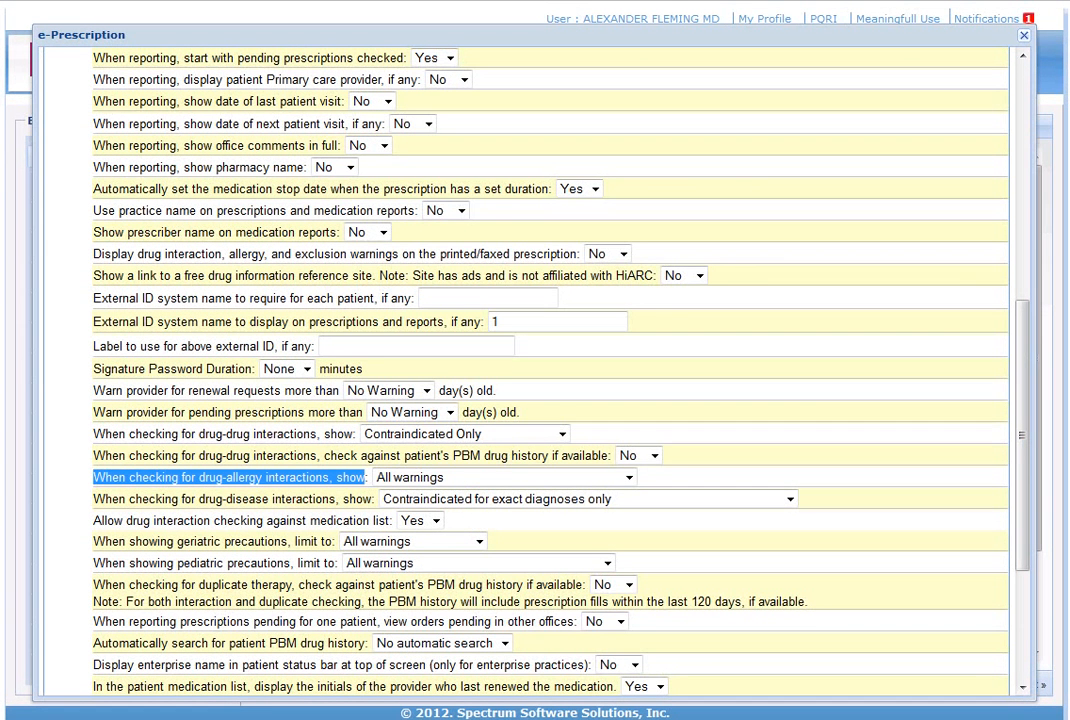
scroll(1022, 286, up, 1)
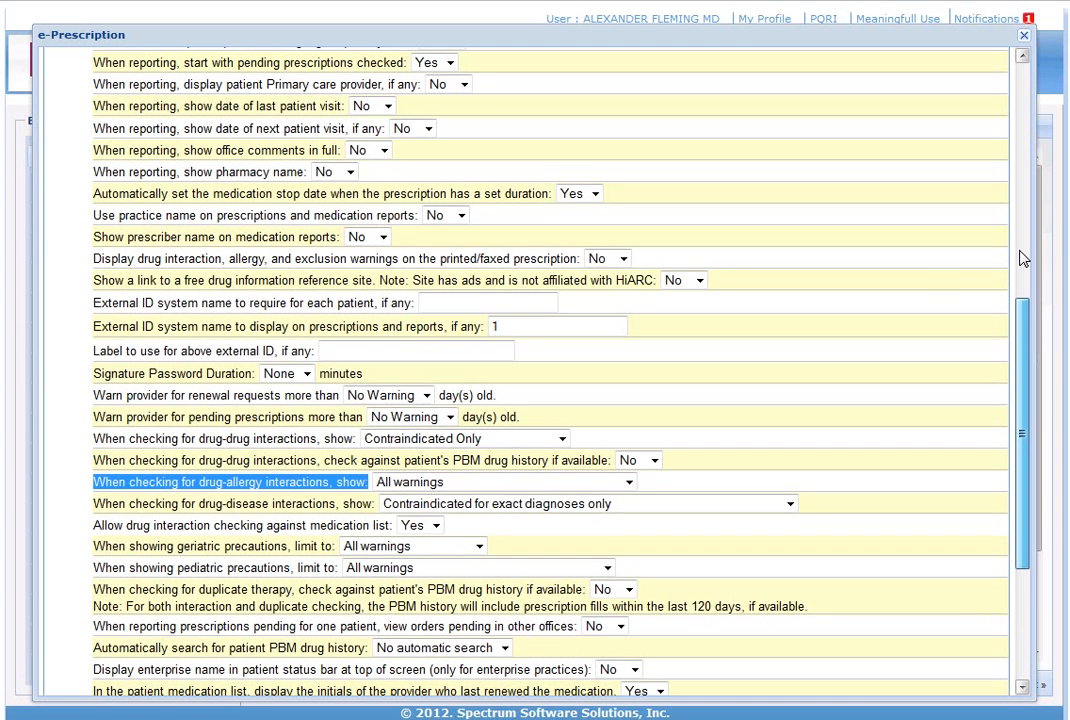
scroll(640, 387, down, 1)
click(563, 411)
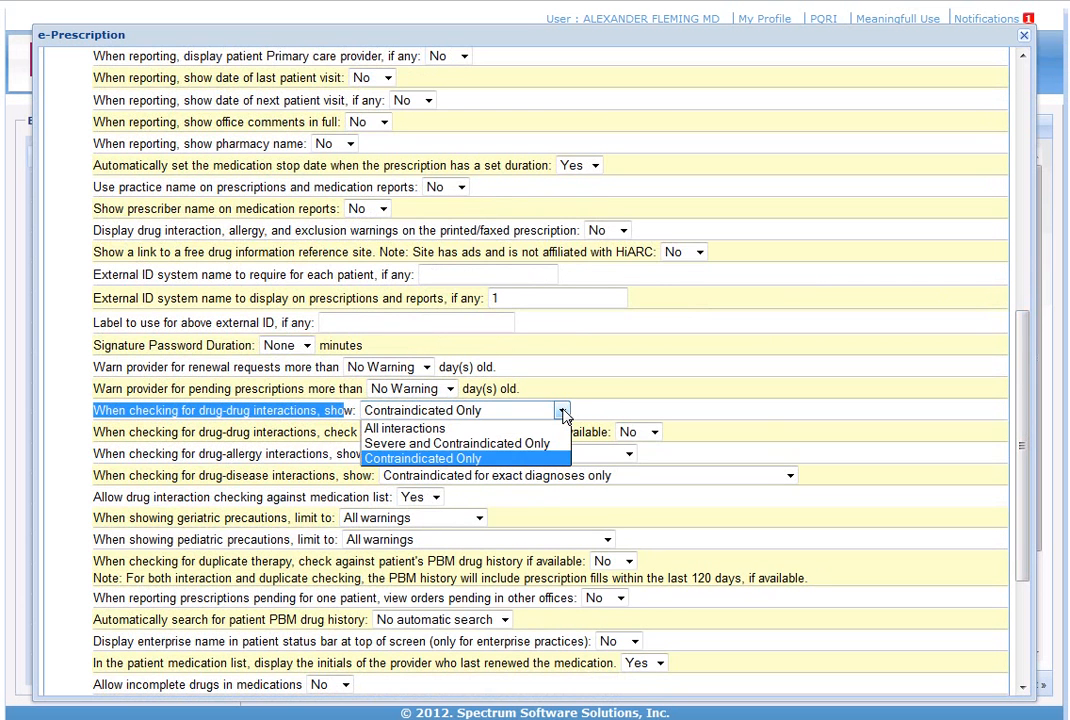
click(505, 429)
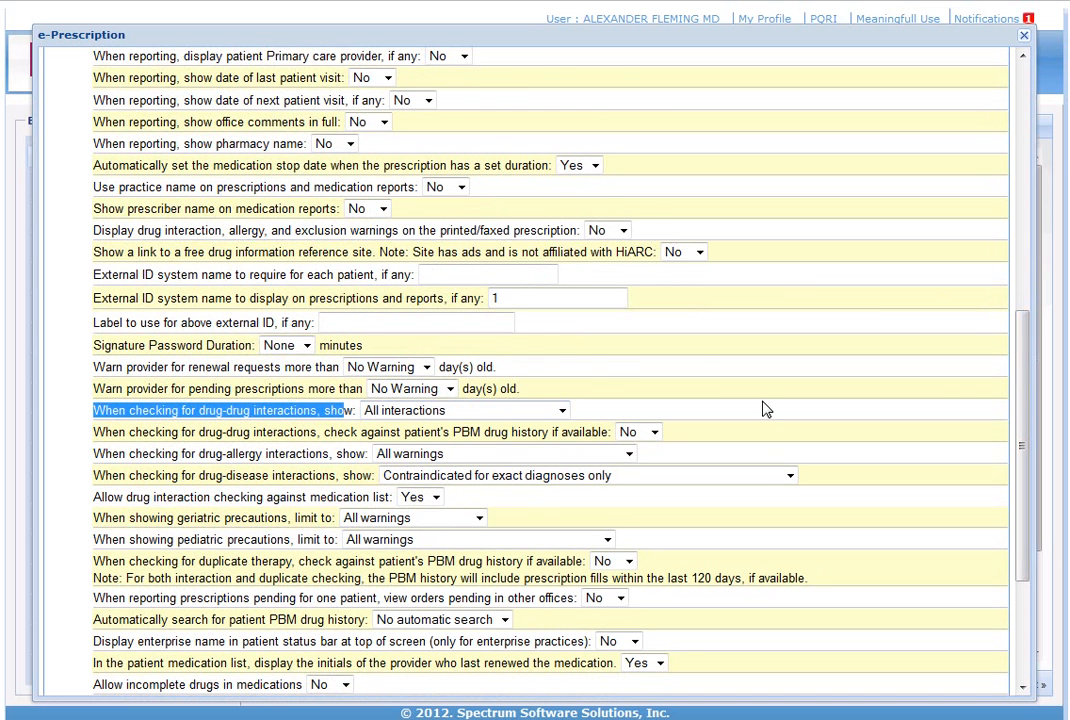
drag(1028, 311, 1028, 478)
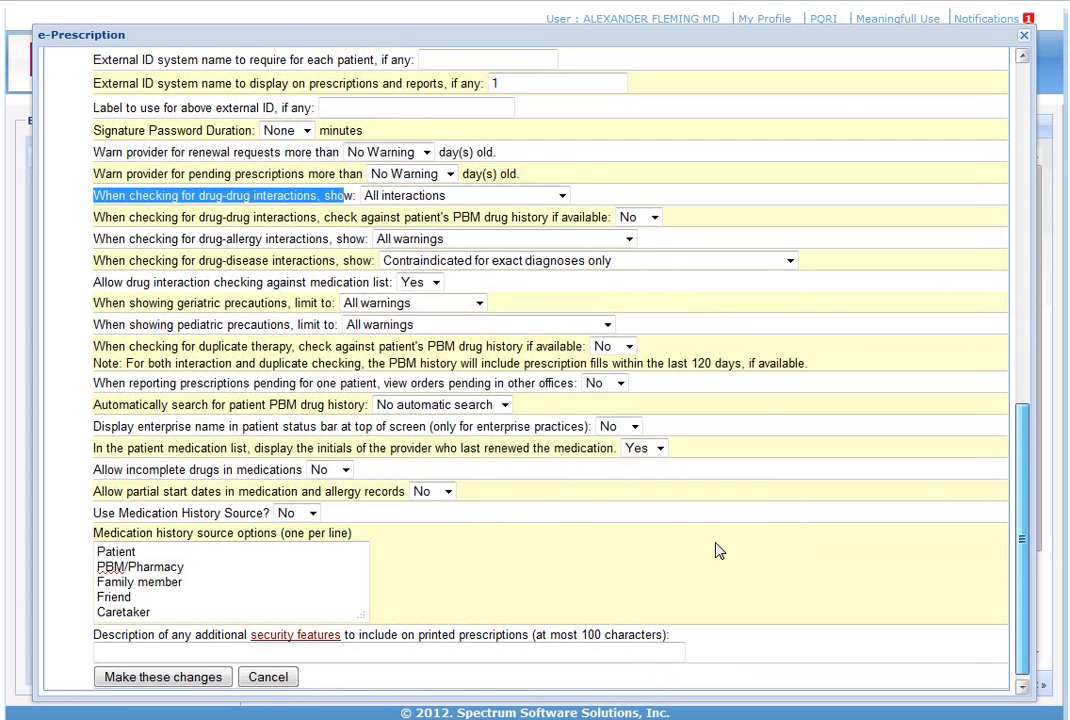
scroll(177, 677, down, 1)
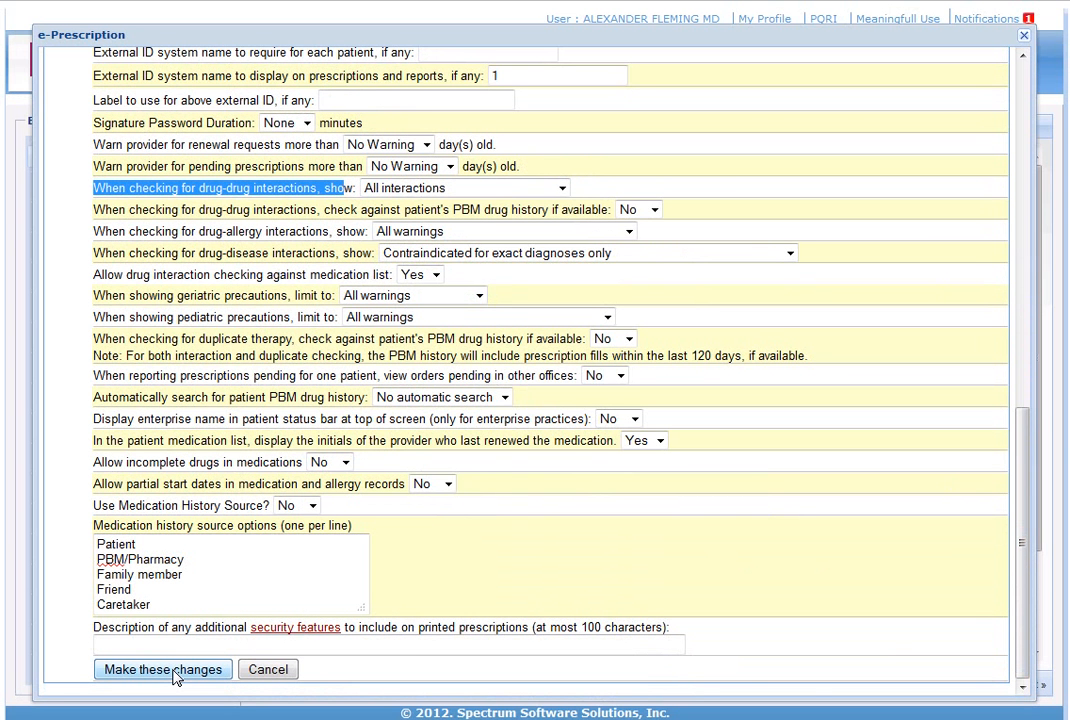
click(163, 670)
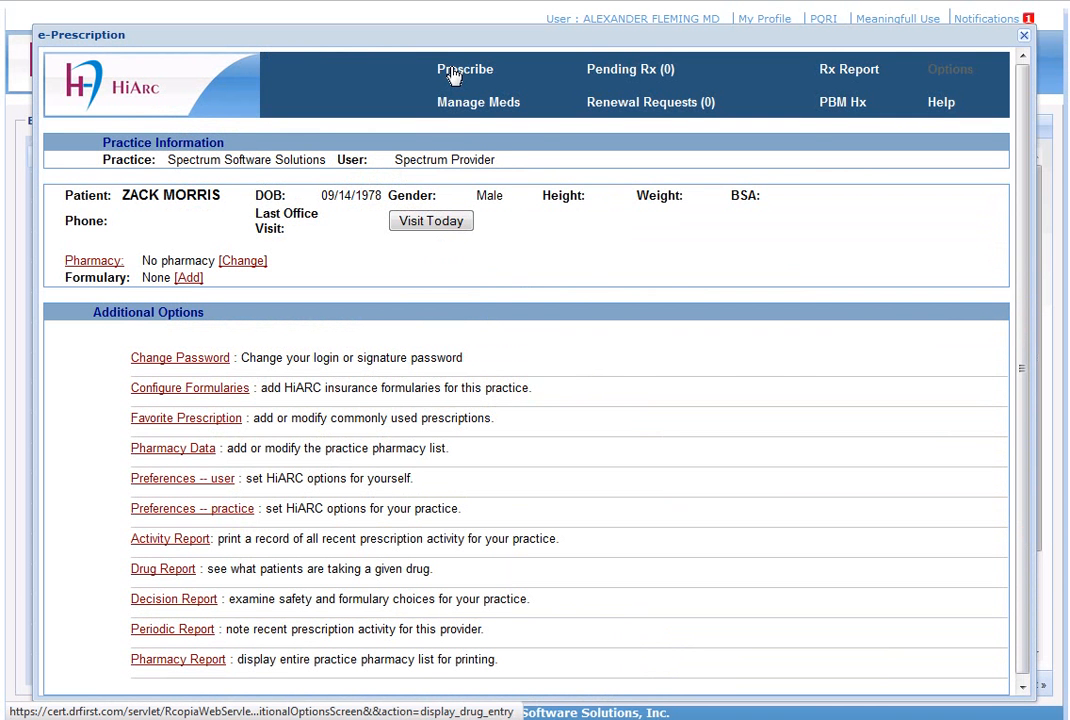
- Add the common allergy Penicillin to the patient's current allergies with the reaction rash
click(453, 72)
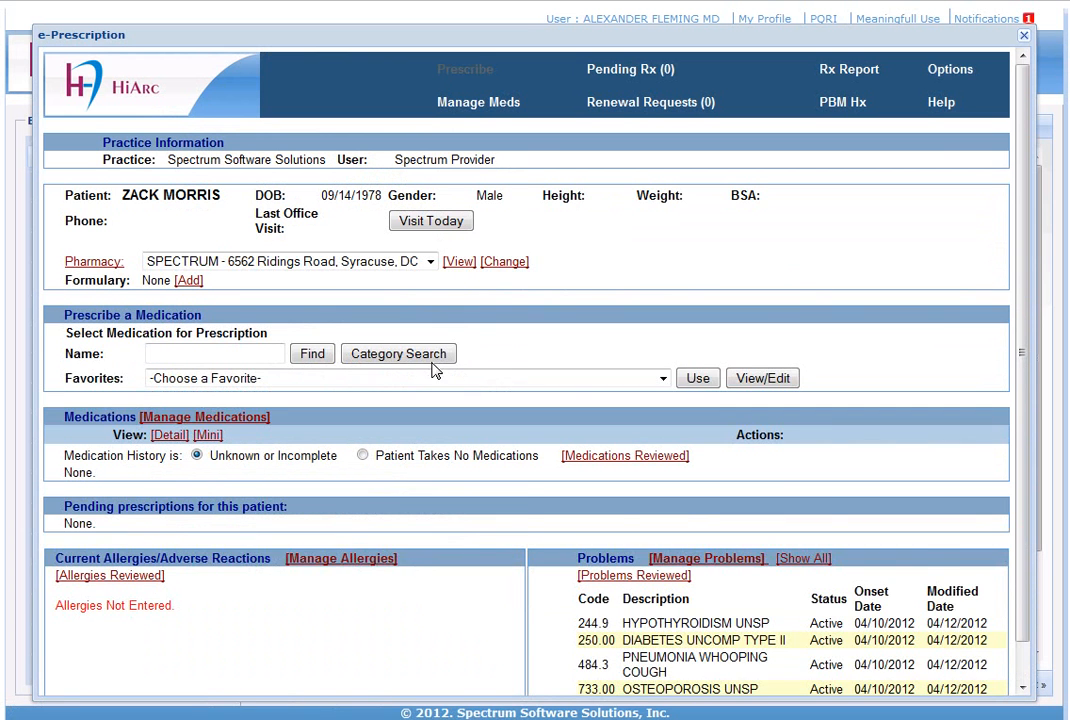
scroll(345, 527, down, 1)
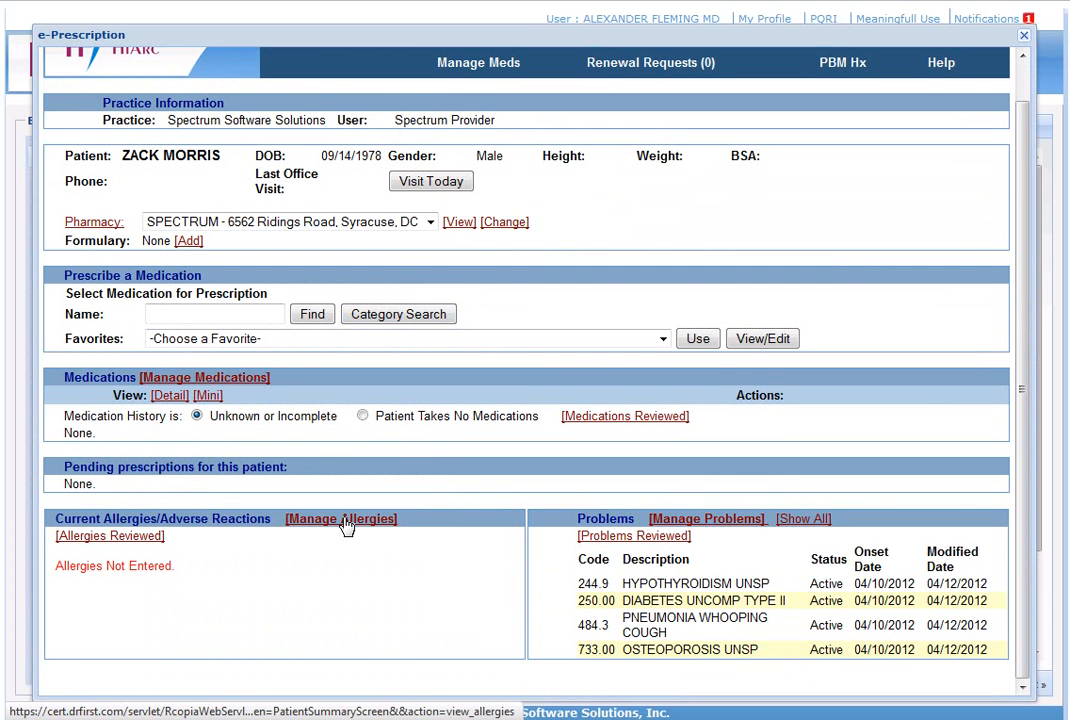
click(344, 521)
click(230, 394)
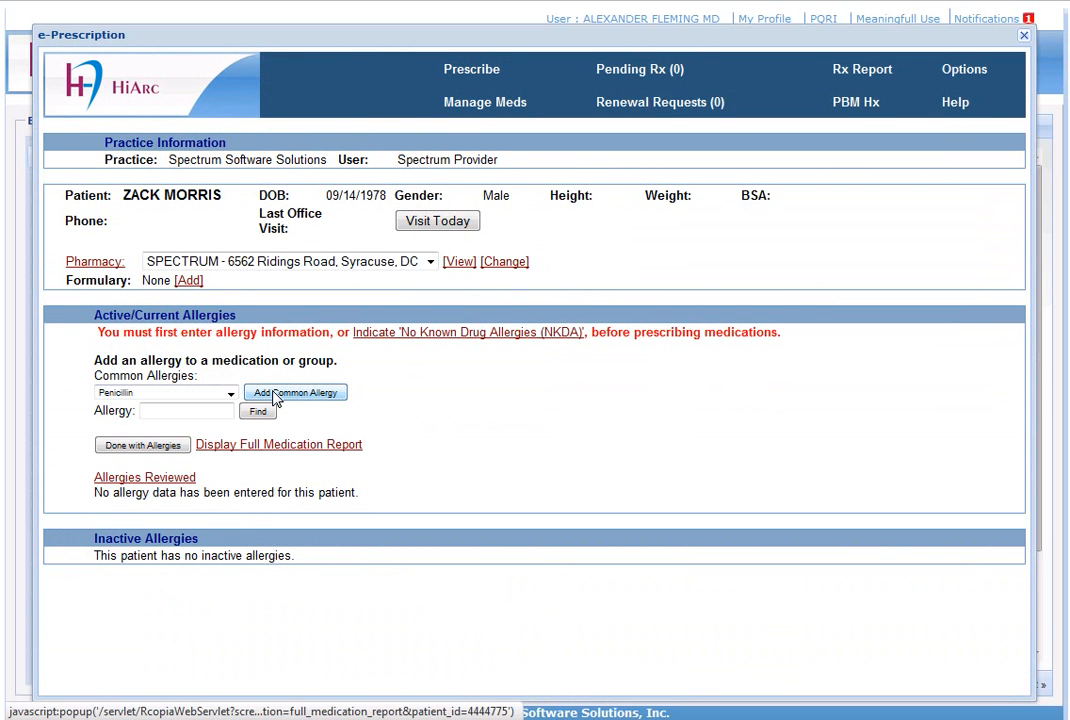
click(276, 394)
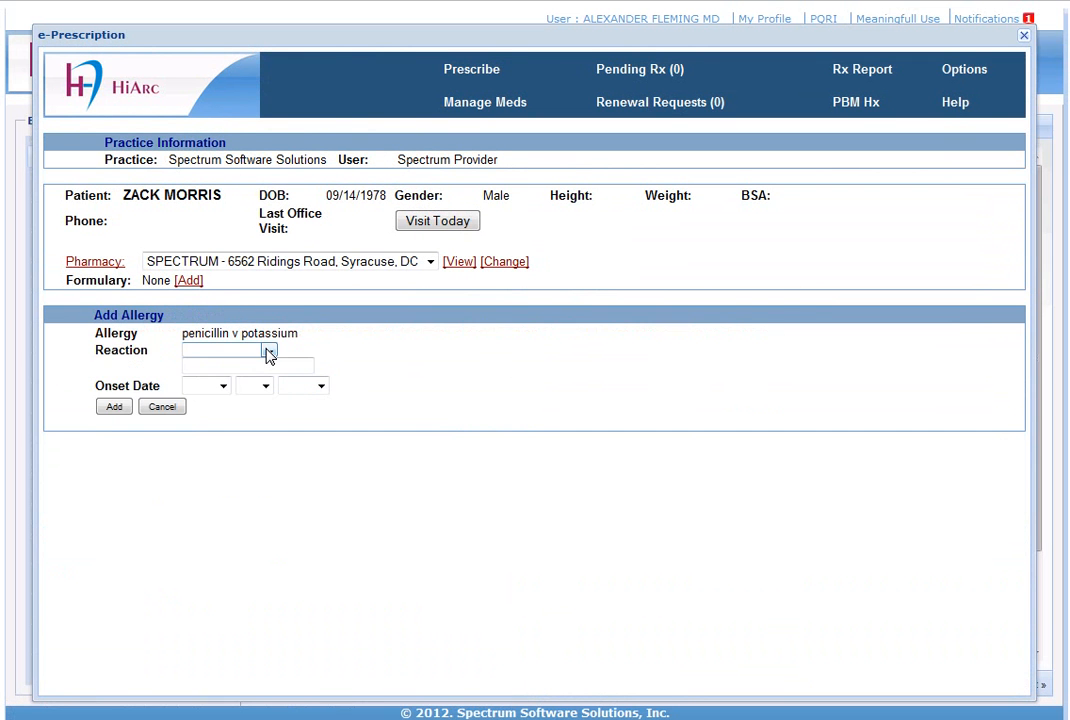
click(268, 352)
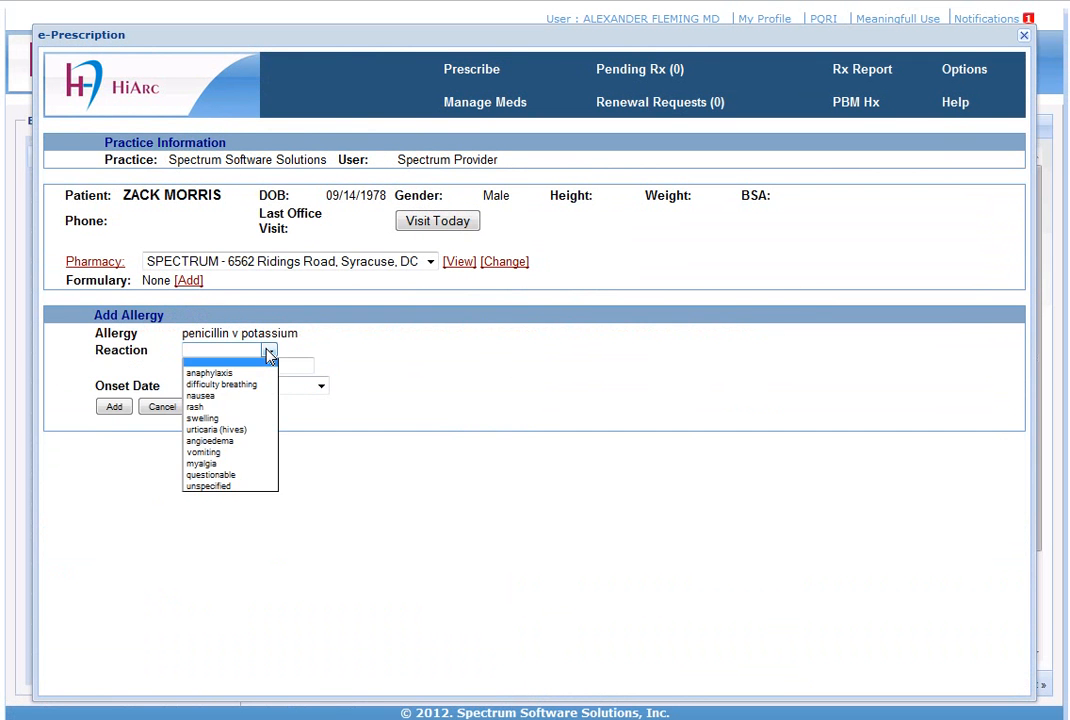
click(230, 409)
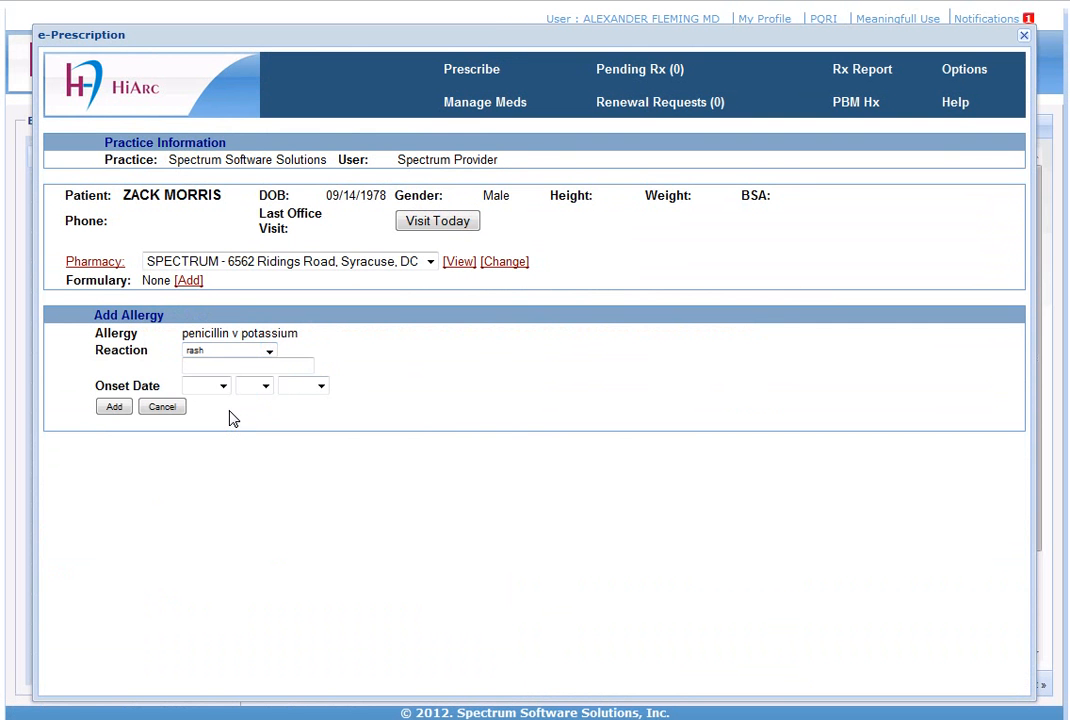
click(114, 406)
drag(109, 482, 232, 489)
- Open the patient's medication management screen and search for a medication to add with "syn"
click(467, 76)
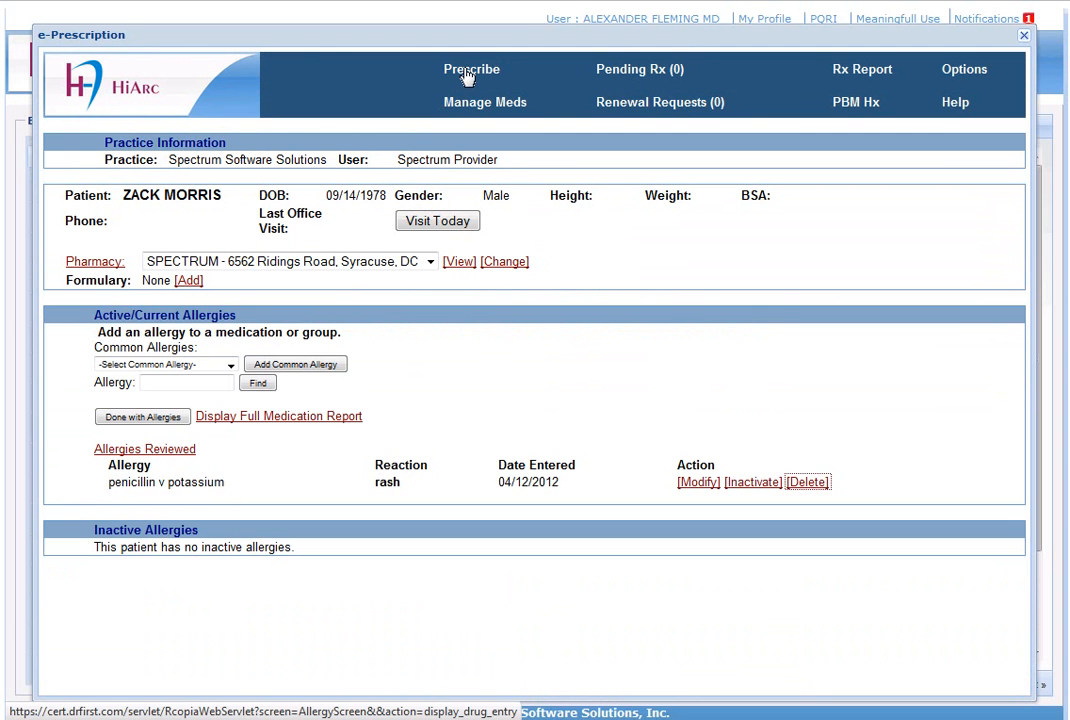
click(467, 76)
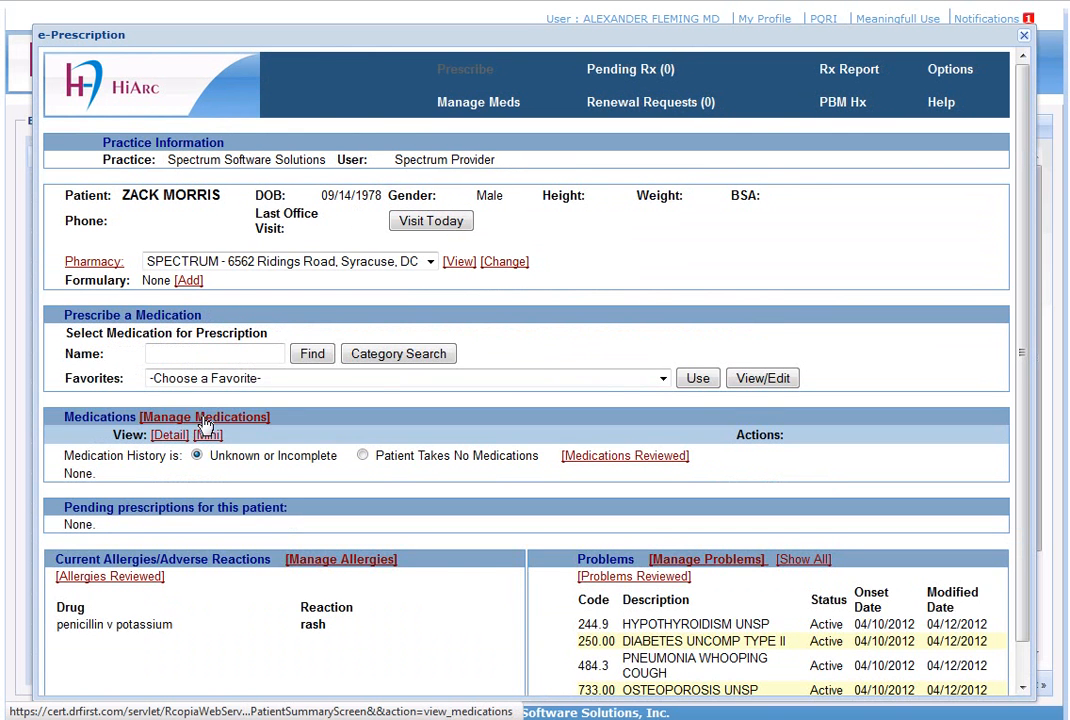
click(204, 419)
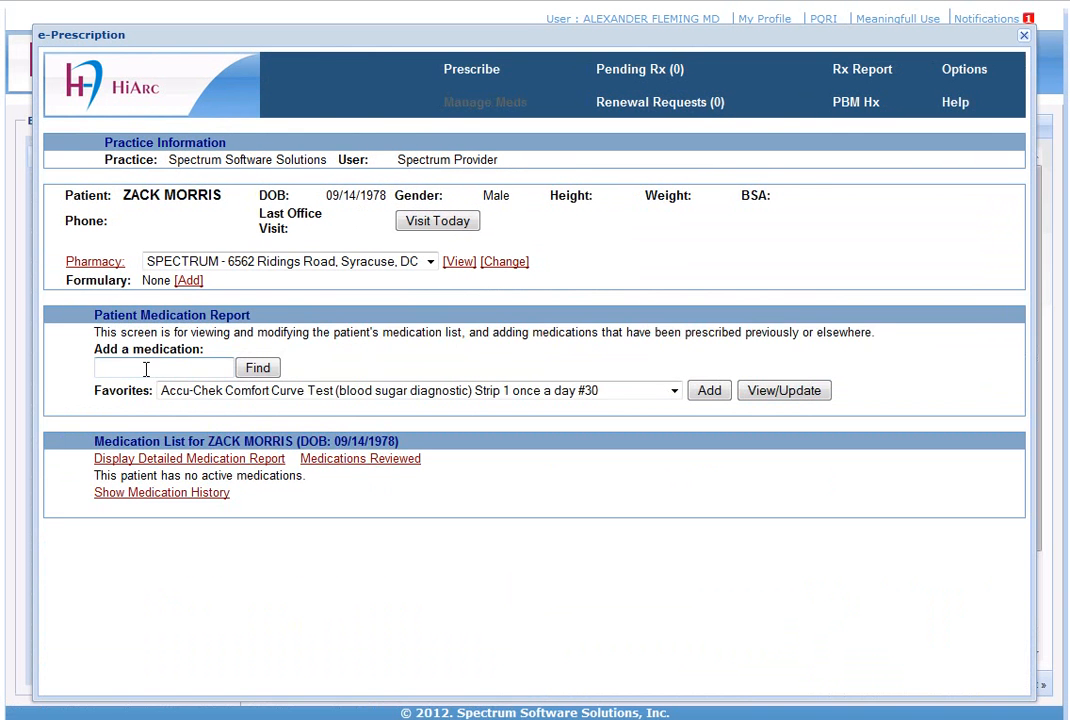
click(146, 369)
text(syn)
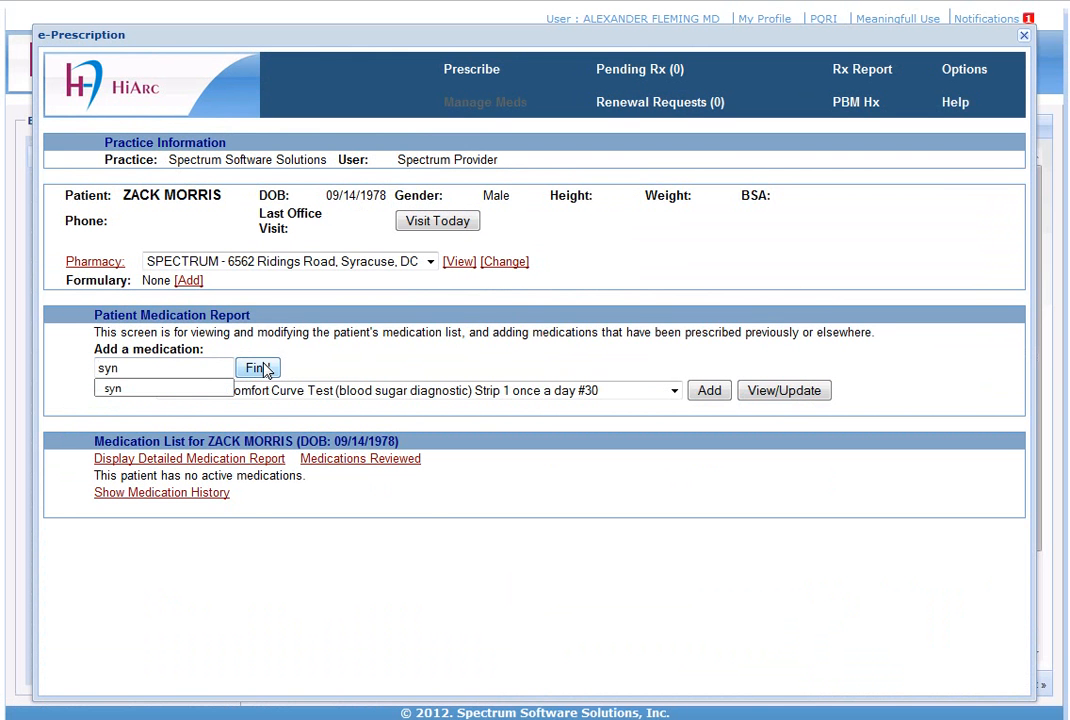
click(258, 369)
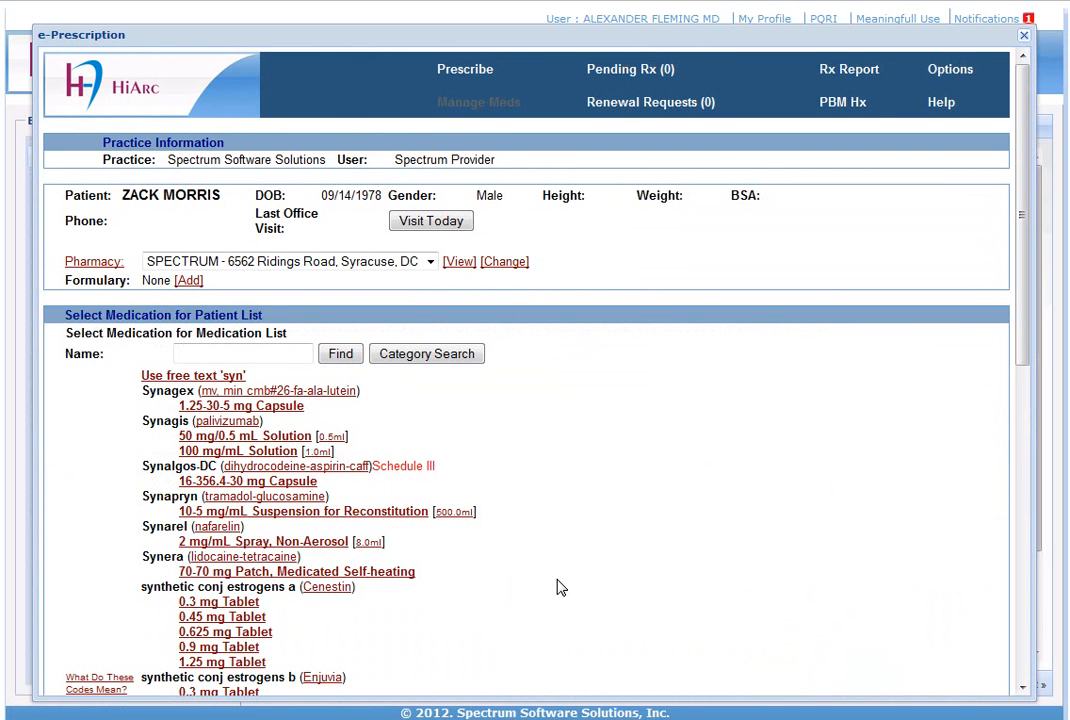
- Add Synthroid (levothyroxine) 112 mcg Tablet to the patient's medication list, keeping the prefilled dosage details
scroll(560, 588, down, 2)
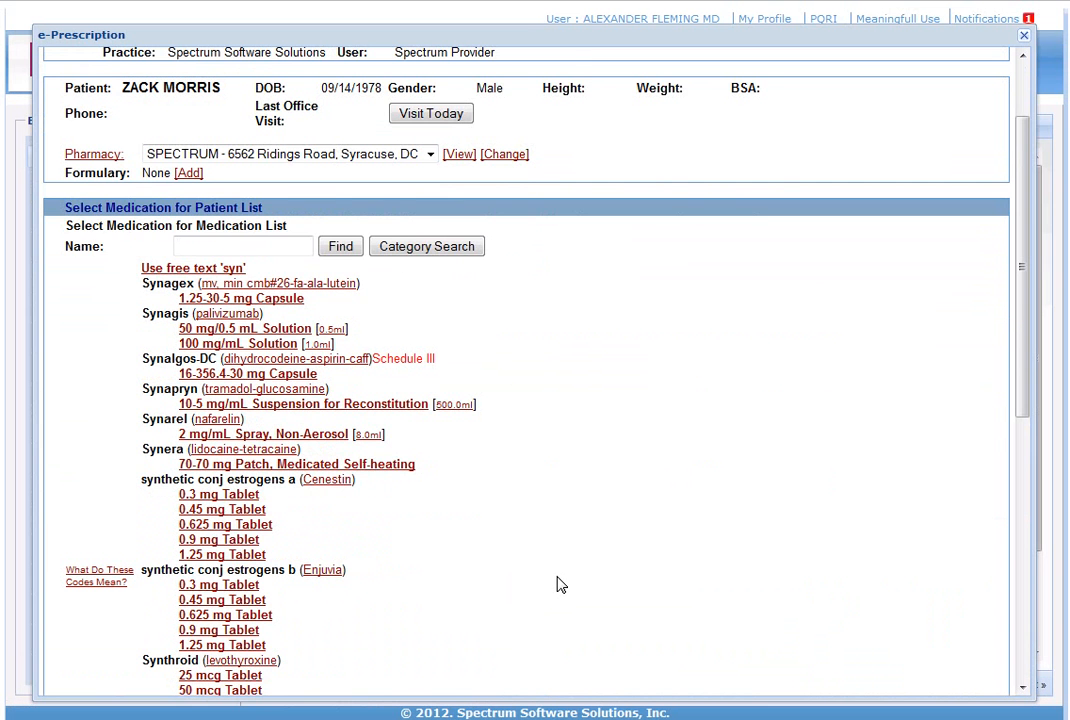
scroll(560, 585, down, 2)
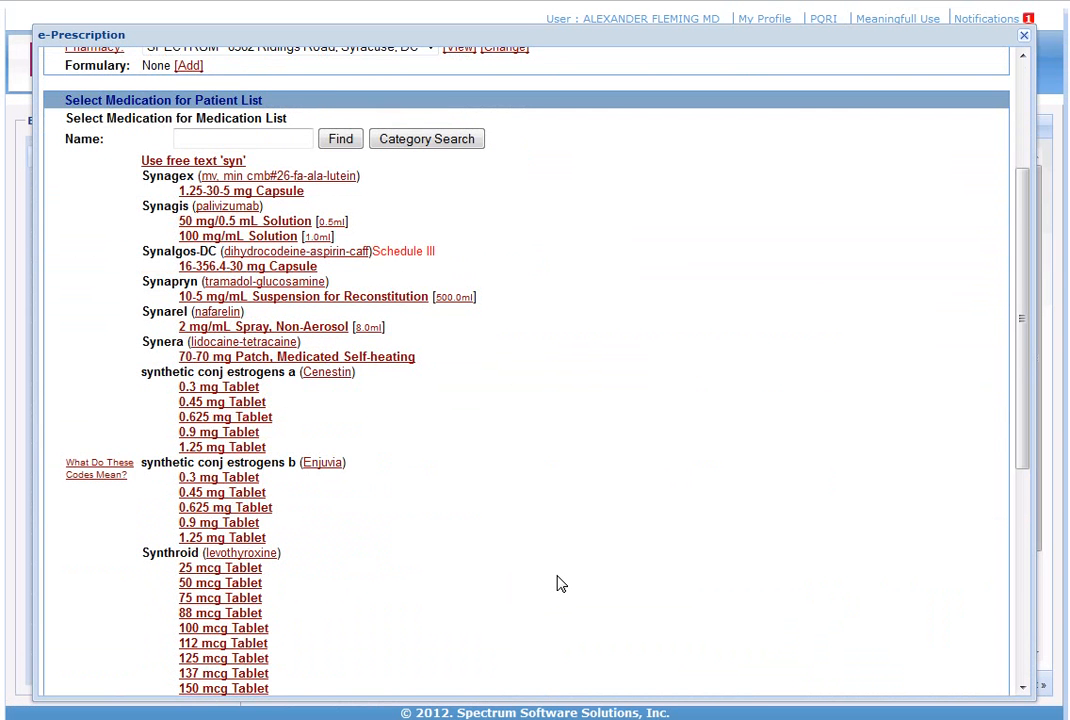
scroll(560, 584, down, 2)
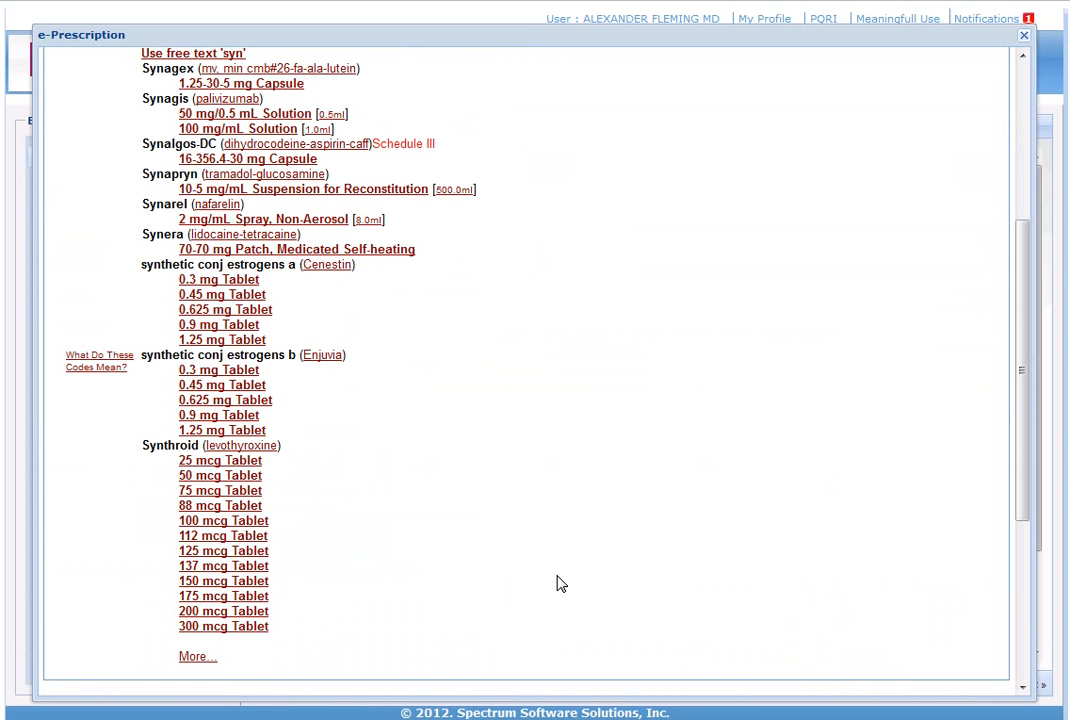
click(222, 537)
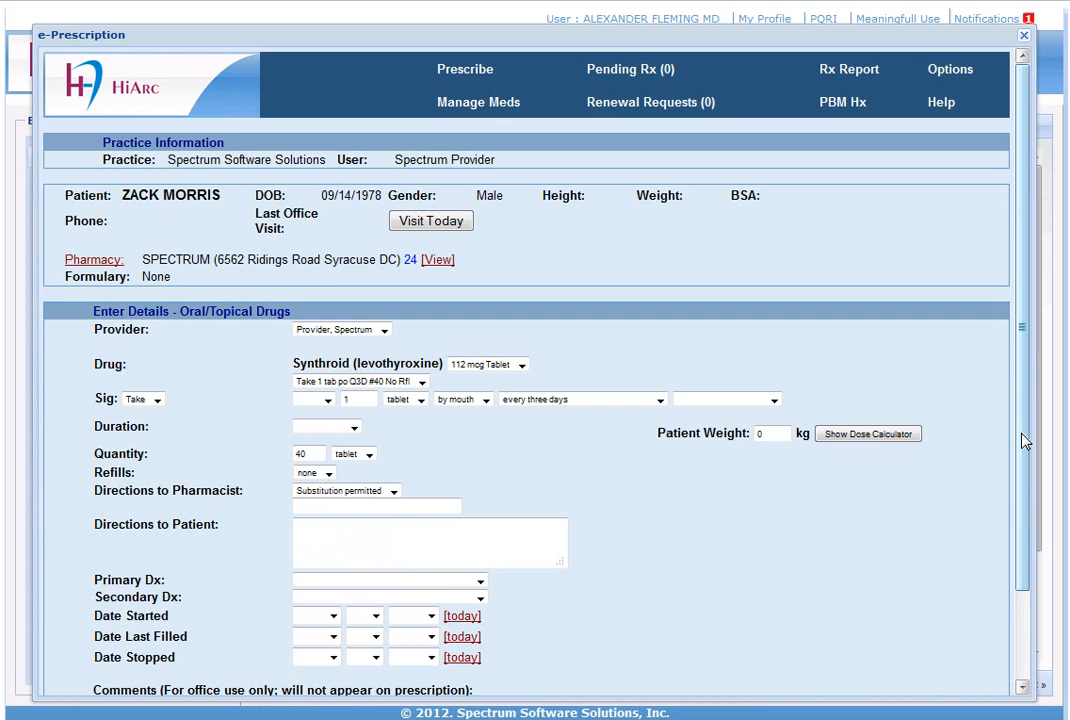
drag(1024, 441, 1022, 548)
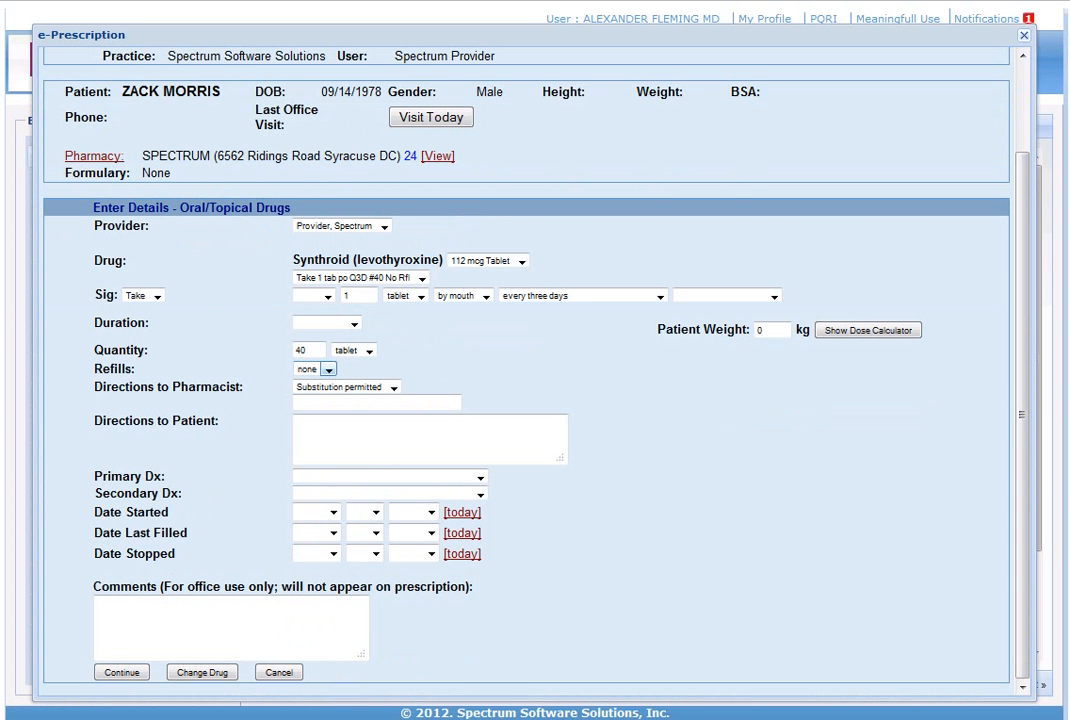
click(123, 673)
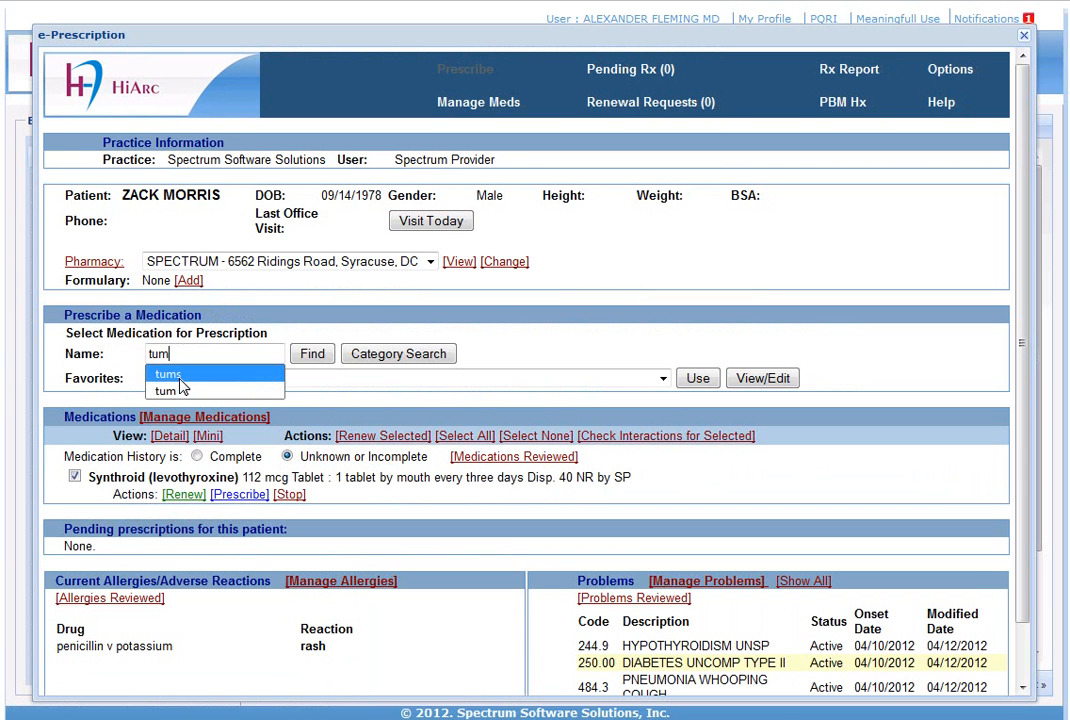
- Search for tums and try to prescribe Tums Calcium for Life Bone 300 mg (750 mg) chewable tablets
click(180, 377)
click(310, 355)
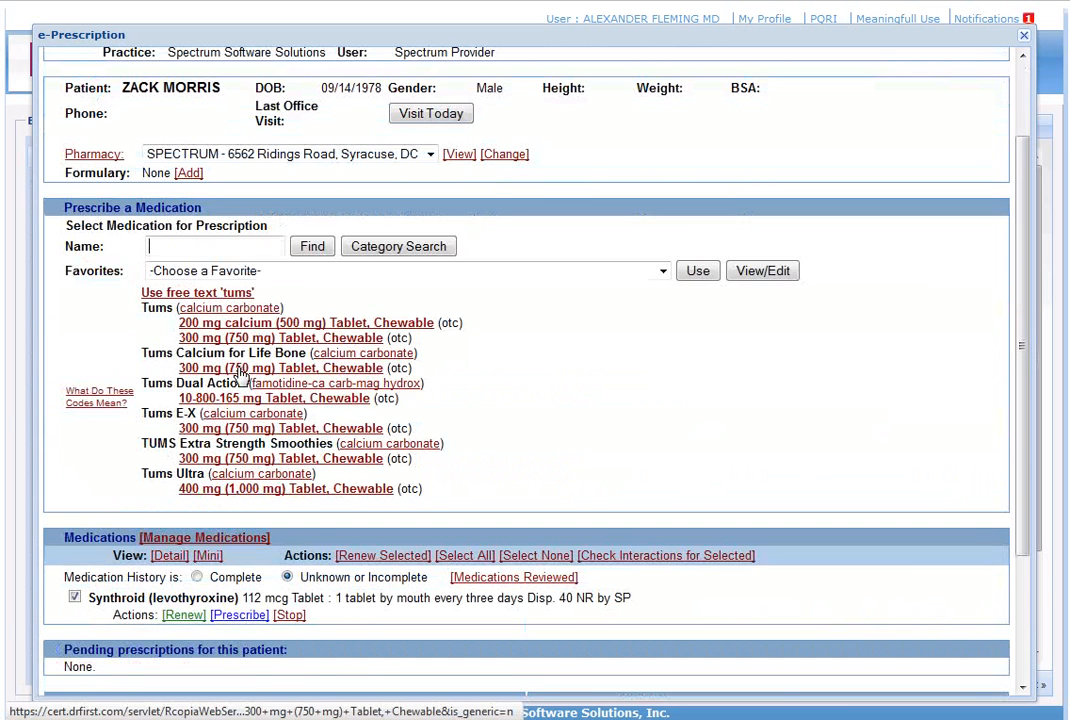
click(240, 369)
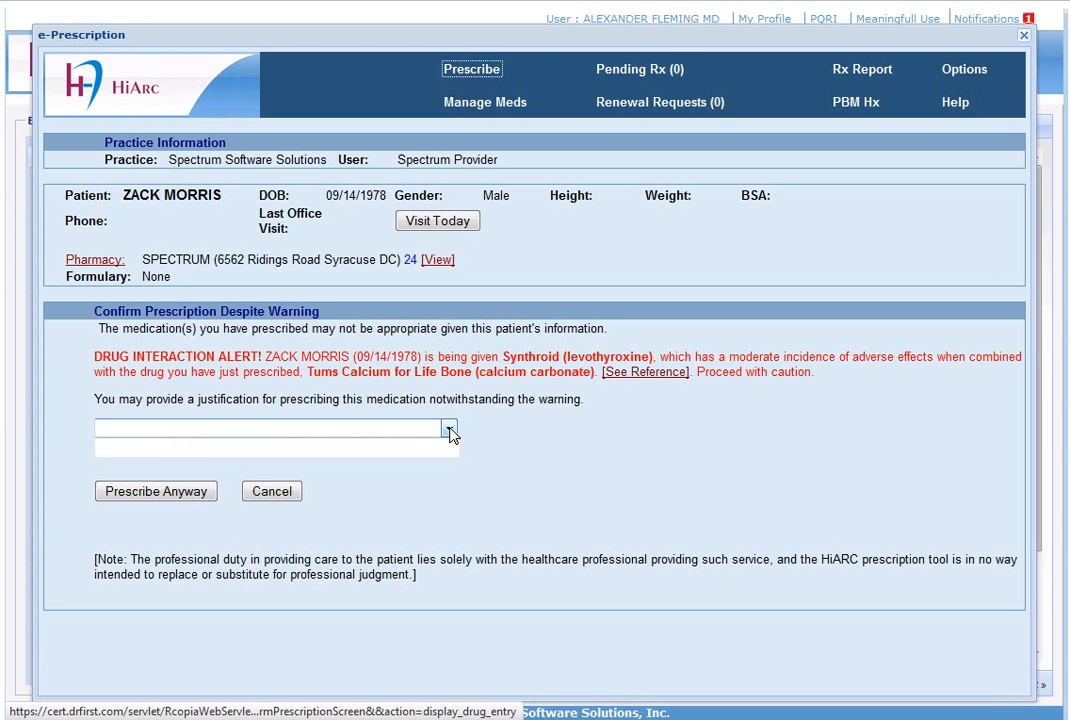
- Choose "Patient tolerates medication pair currently or in past" as the interaction justification, but cancel the prescription
click(449, 430)
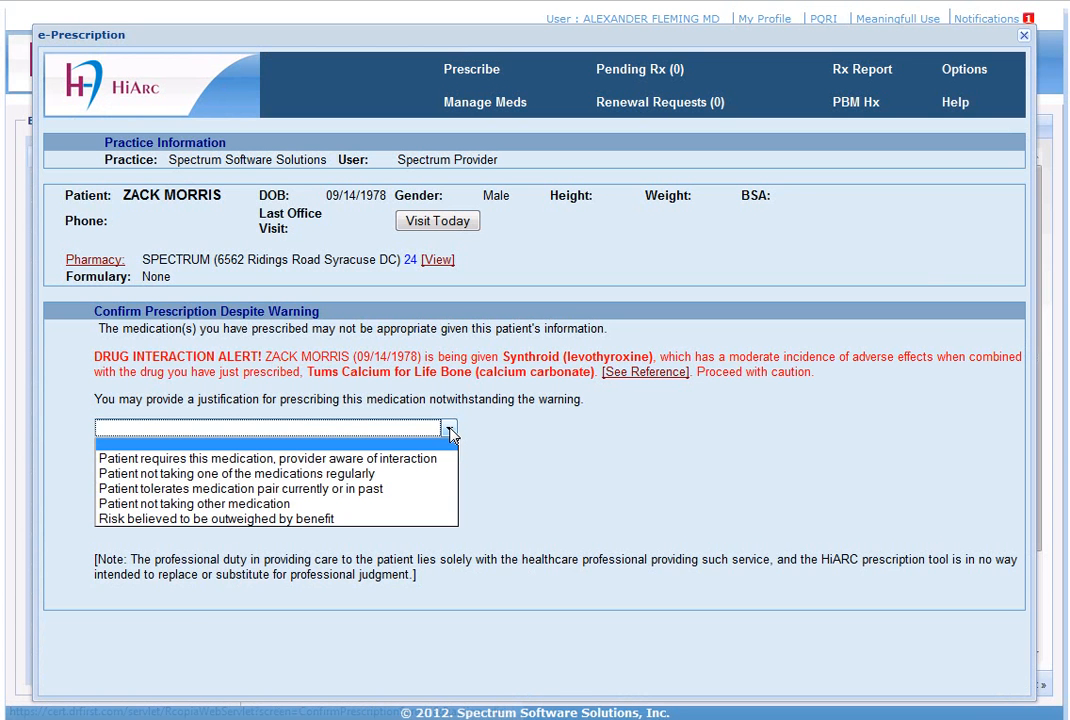
click(417, 489)
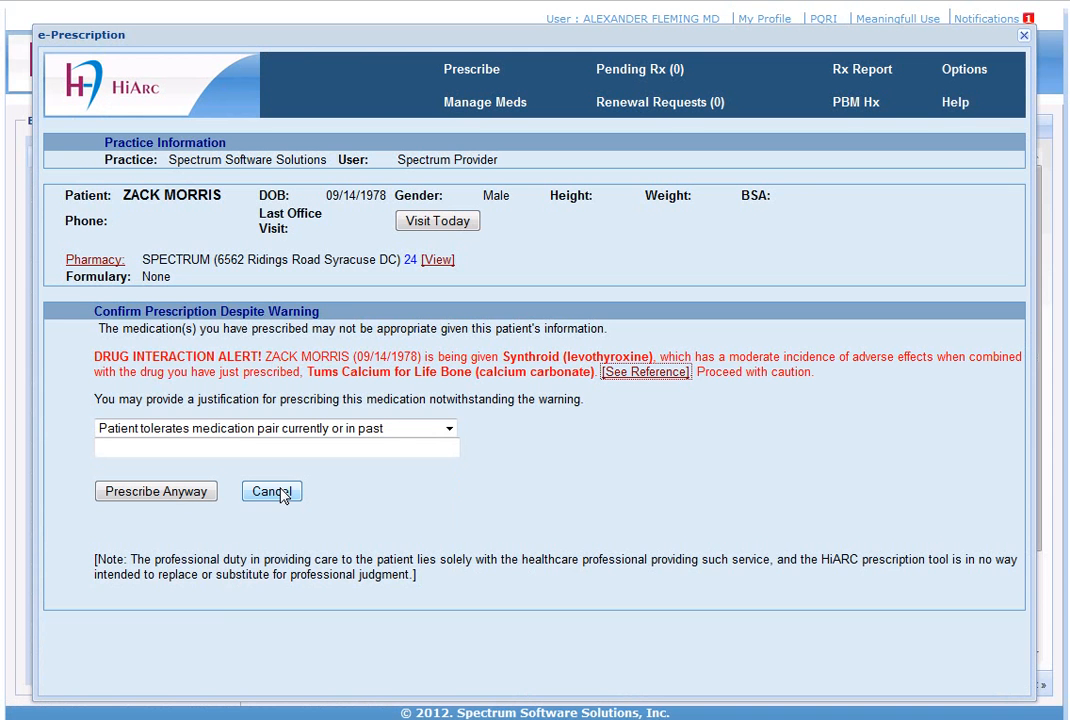
click(283, 494)
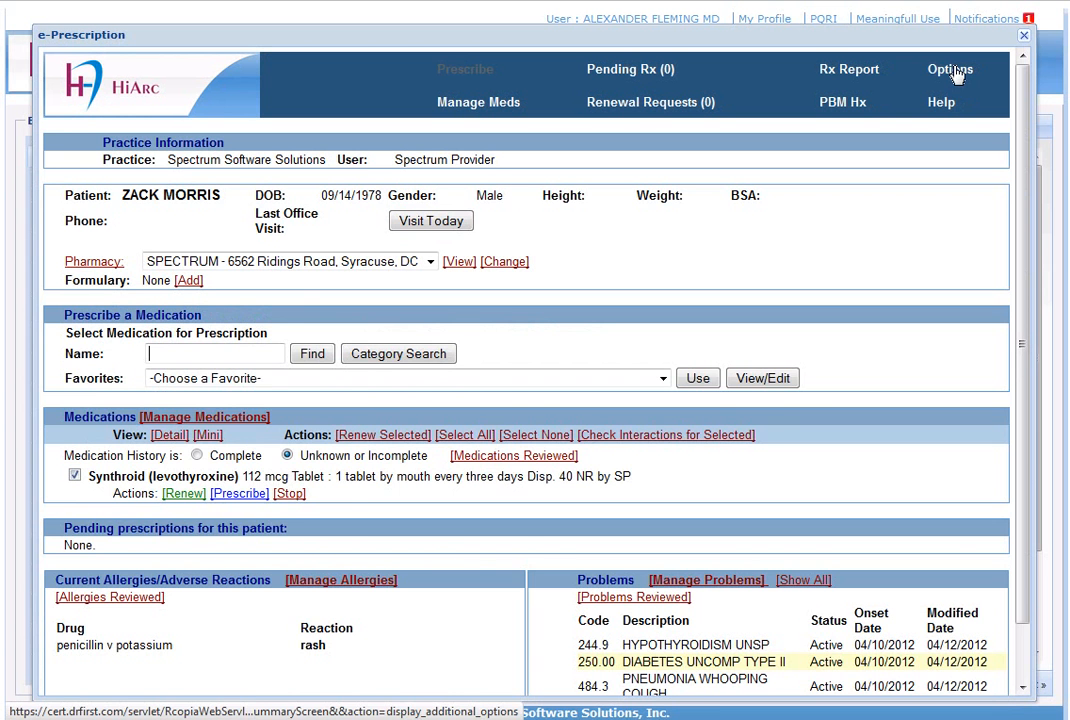
- Set the practice preference for drug-drug interaction checking to show Contraindicated Only and save the changes
click(950, 70)
scroll(859, 390, down, 1)
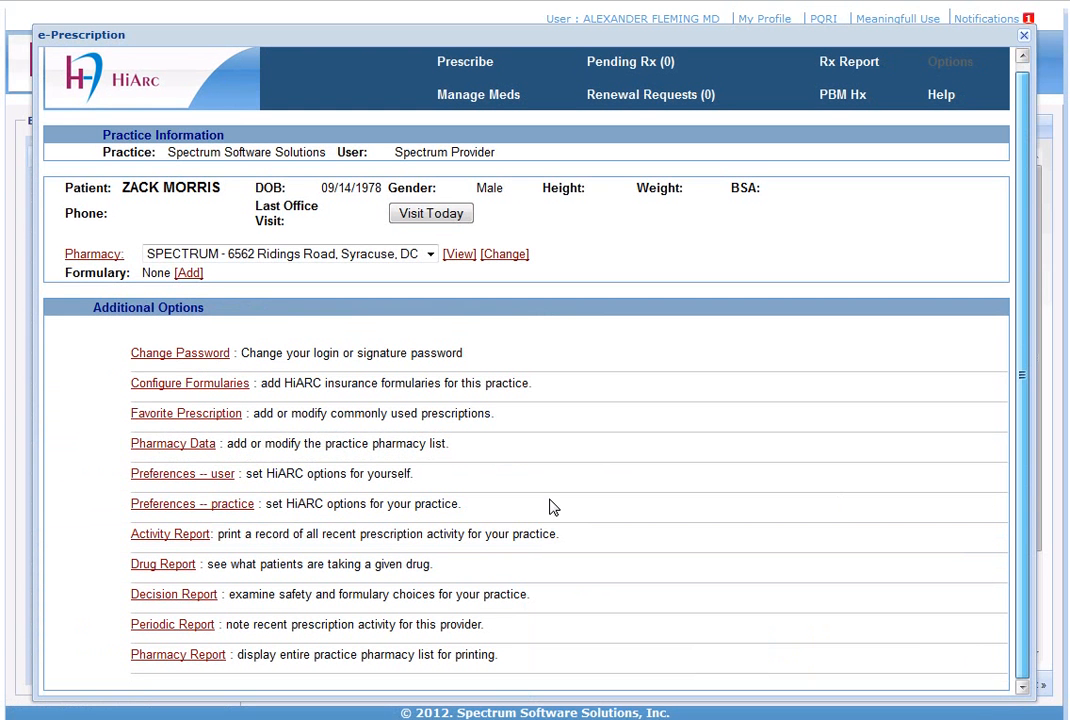
click(172, 504)
scroll(561, 334, down, 7)
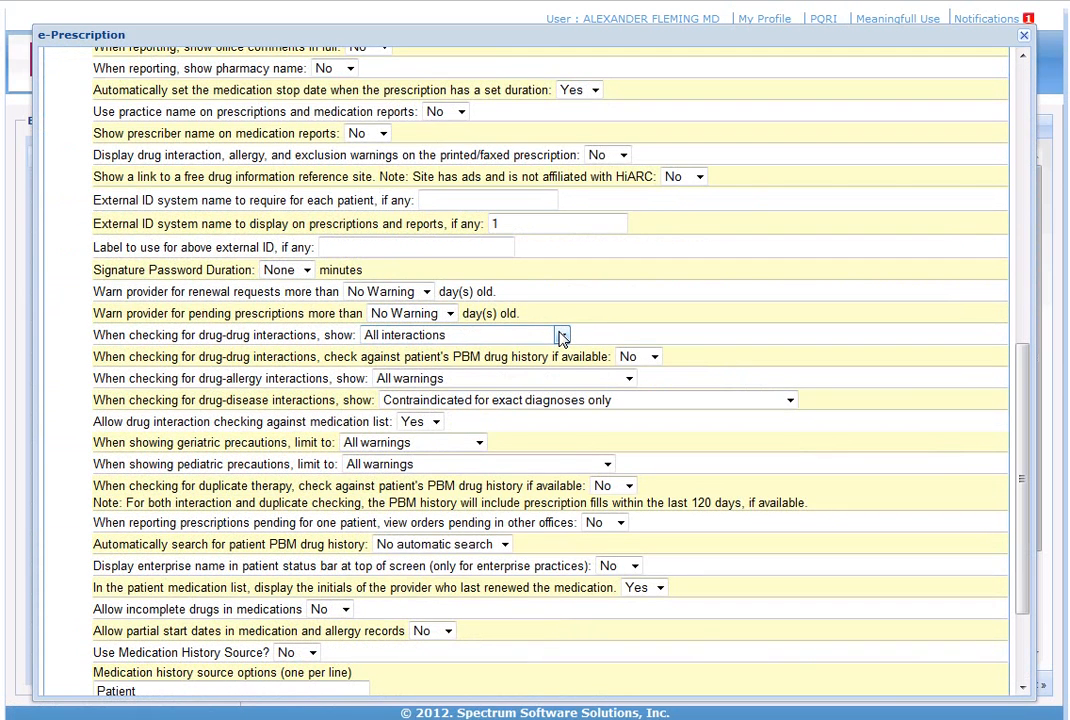
click(562, 336)
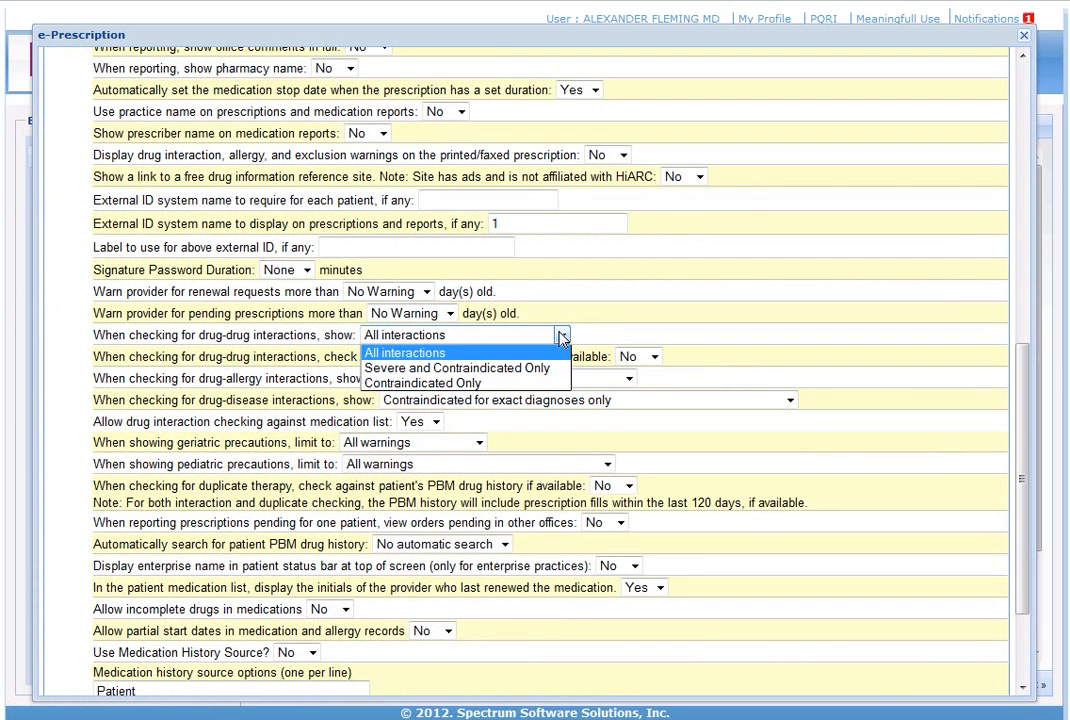
click(536, 384)
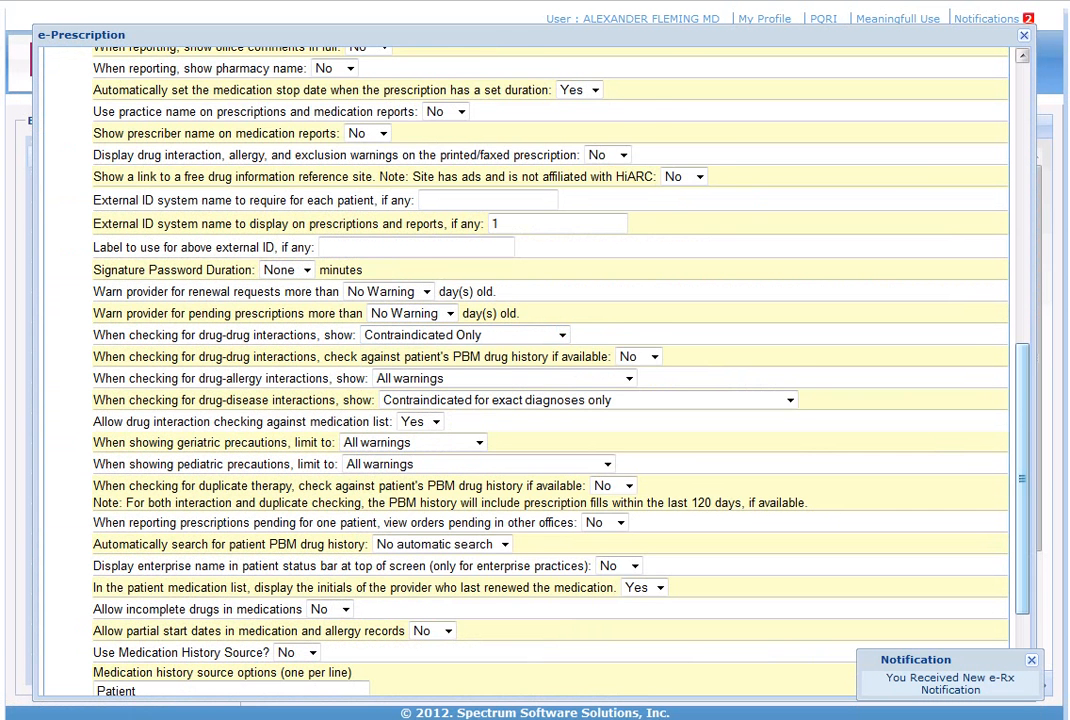
scroll(1030, 566, down, 1)
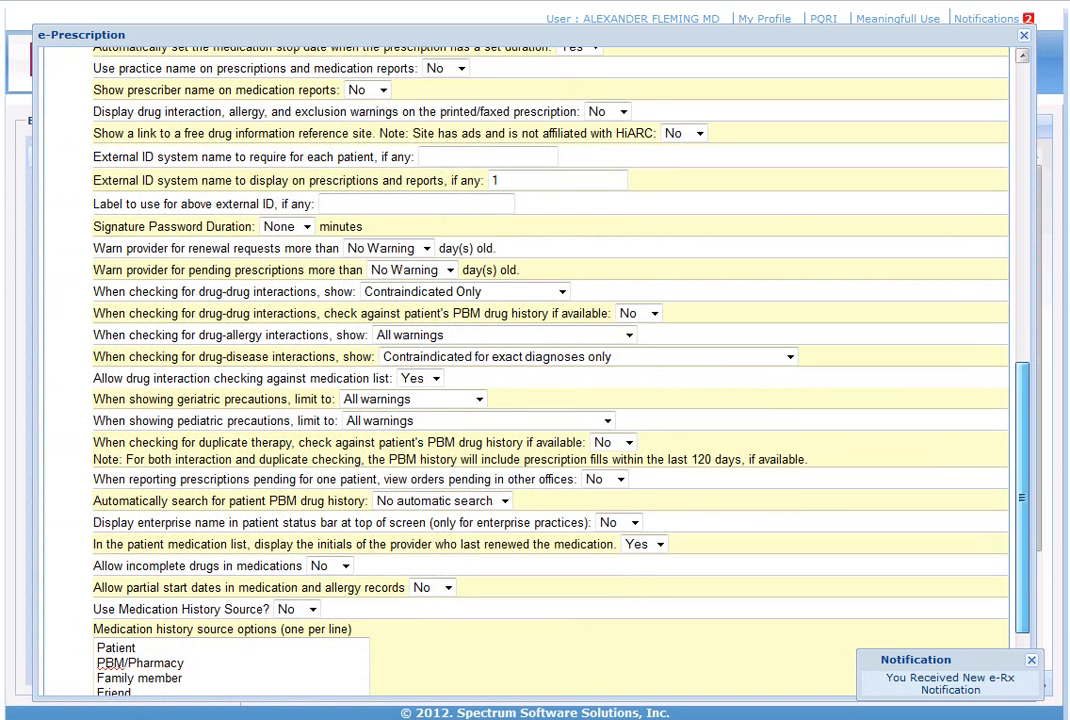
scroll(195, 672, down, 3)
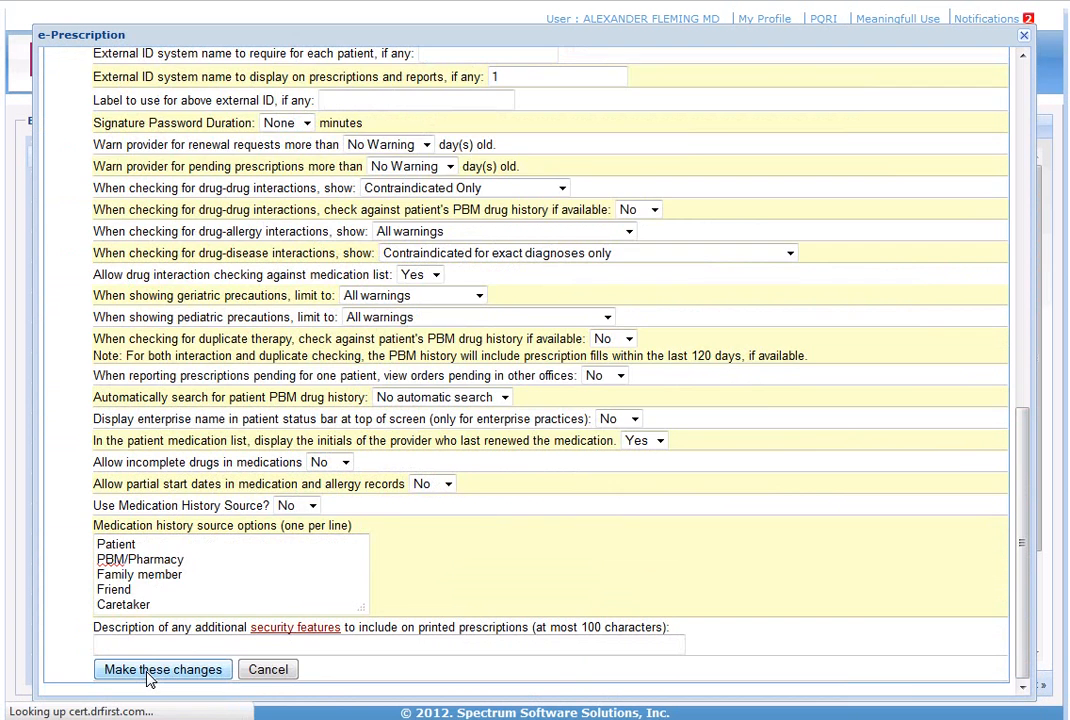
click(150, 674)
- Search for tums to prescribe and choose Tums Calcium for Life Bone 300 mg (750 mg) chewable tablets
click(466, 72)
text(tum)
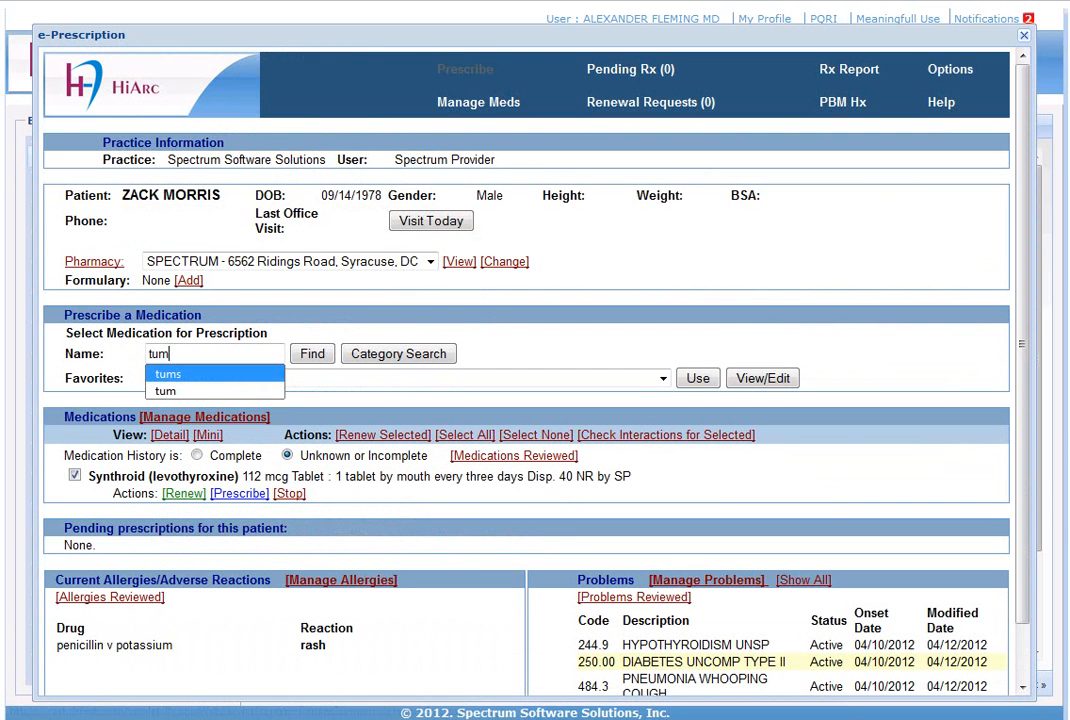
click(168, 373)
click(313, 356)
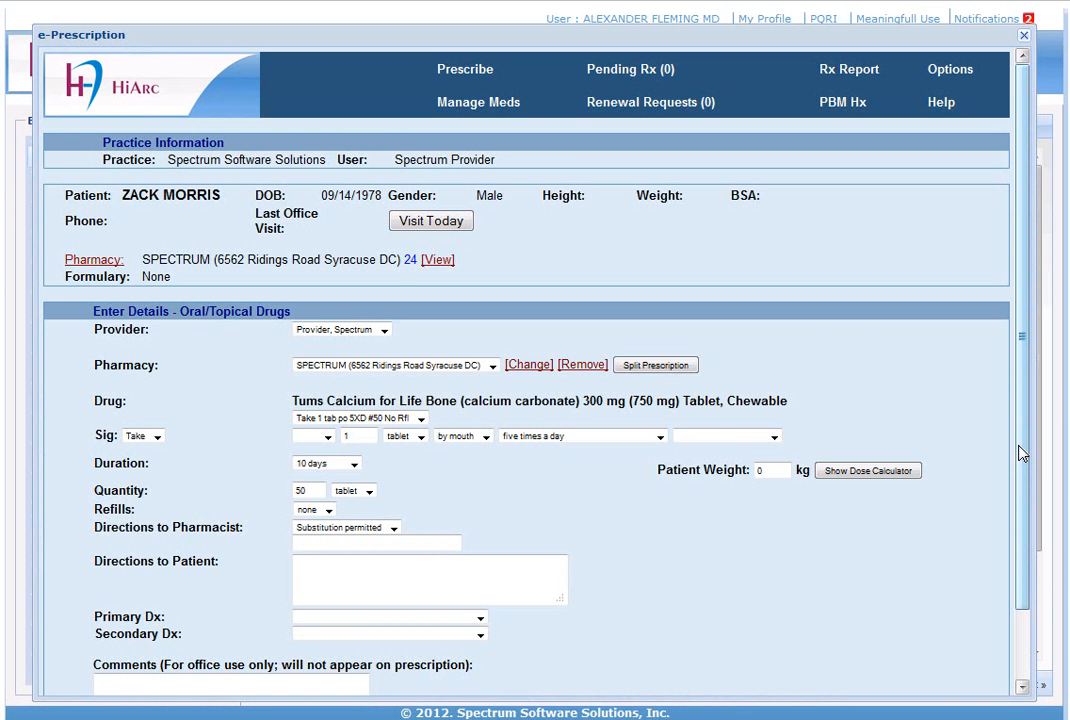
- Keep the prefilled Tums dosage details, prescribe despite the dose warning with no justification, and approve the reviewed prescription
drag(1021, 453, 1024, 551)
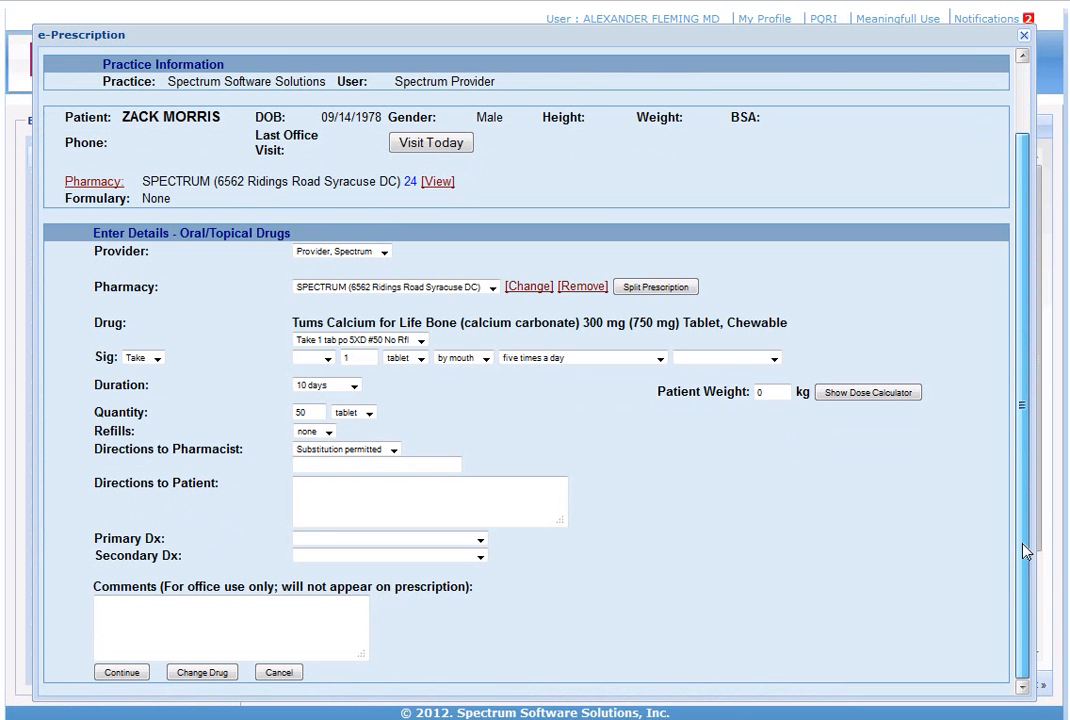
click(128, 676)
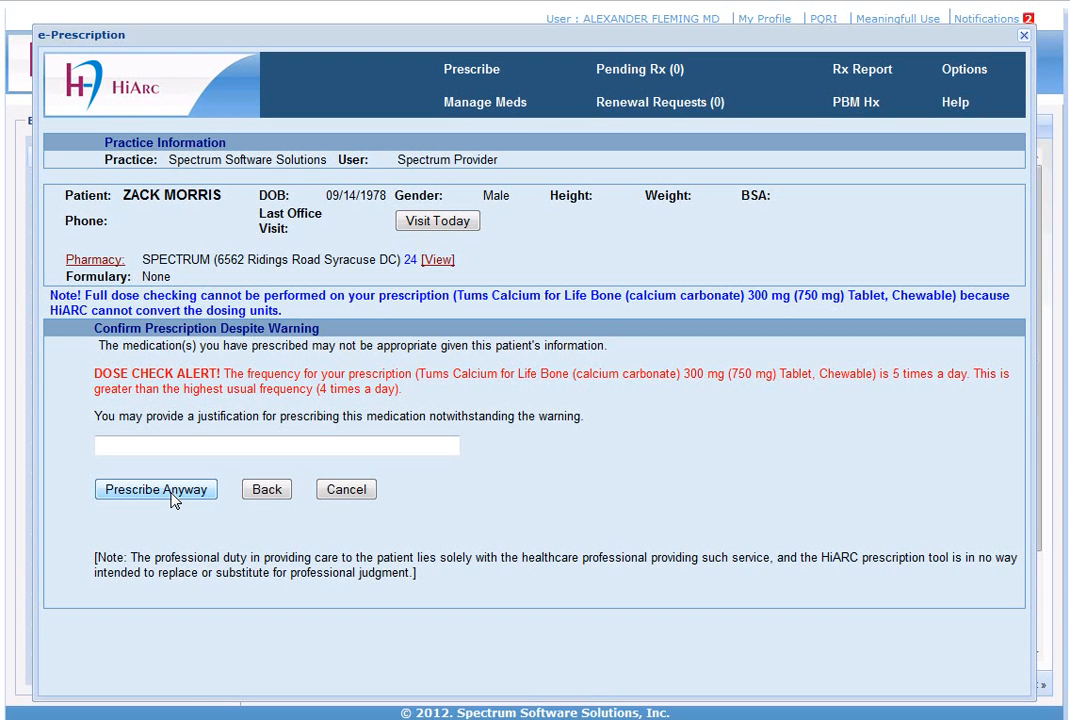
click(174, 500)
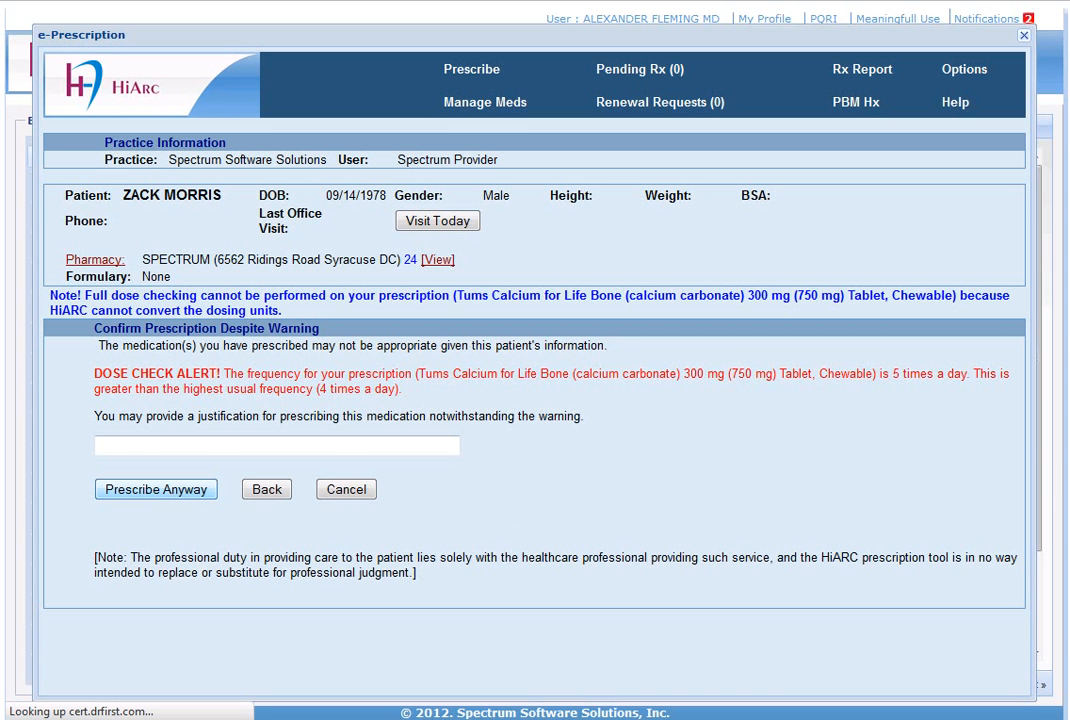
scroll(113, 670, down, 1)
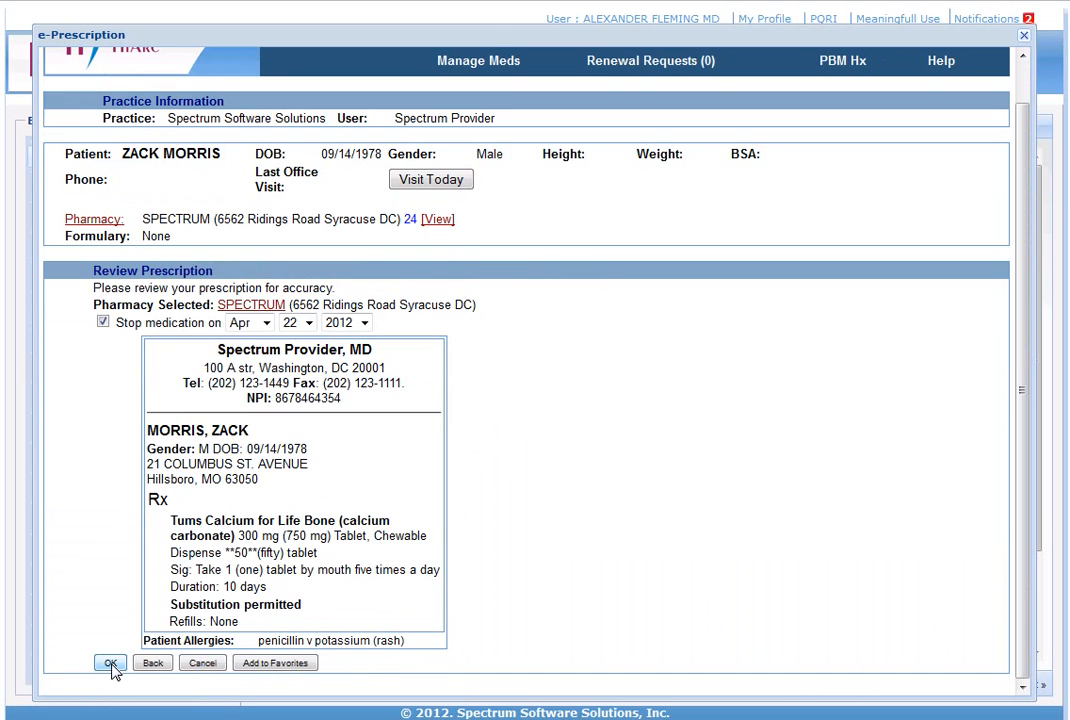
click(111, 665)
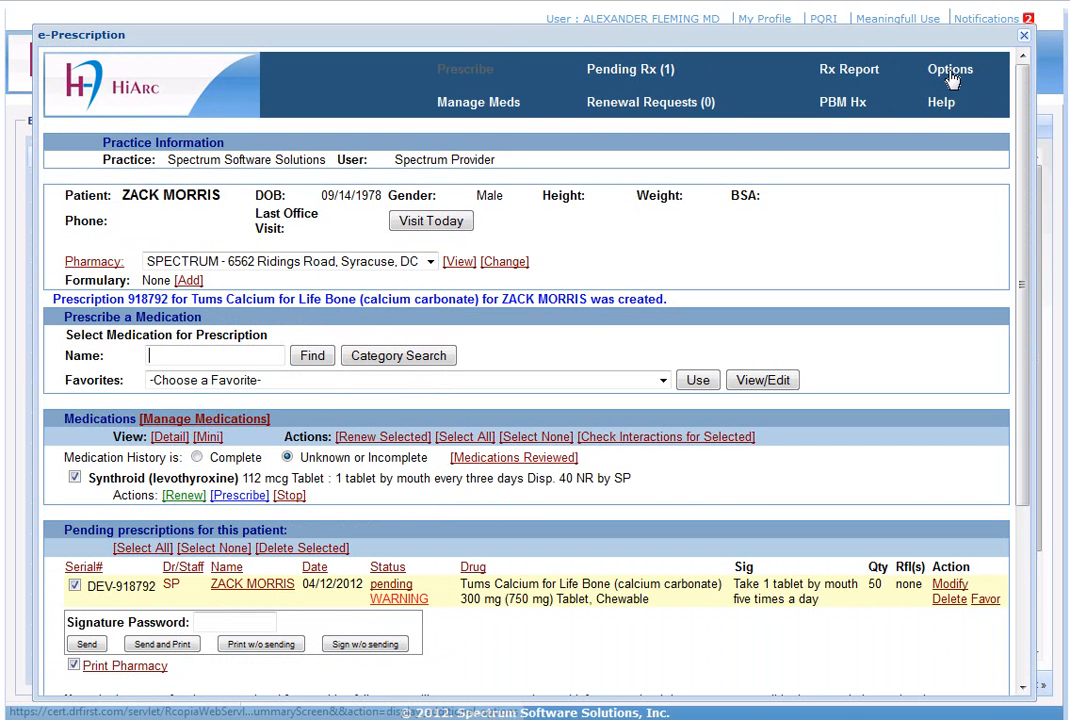
- Review the drug-allergy interaction options in the practice preferences and save with All warnings kept
click(950, 72)
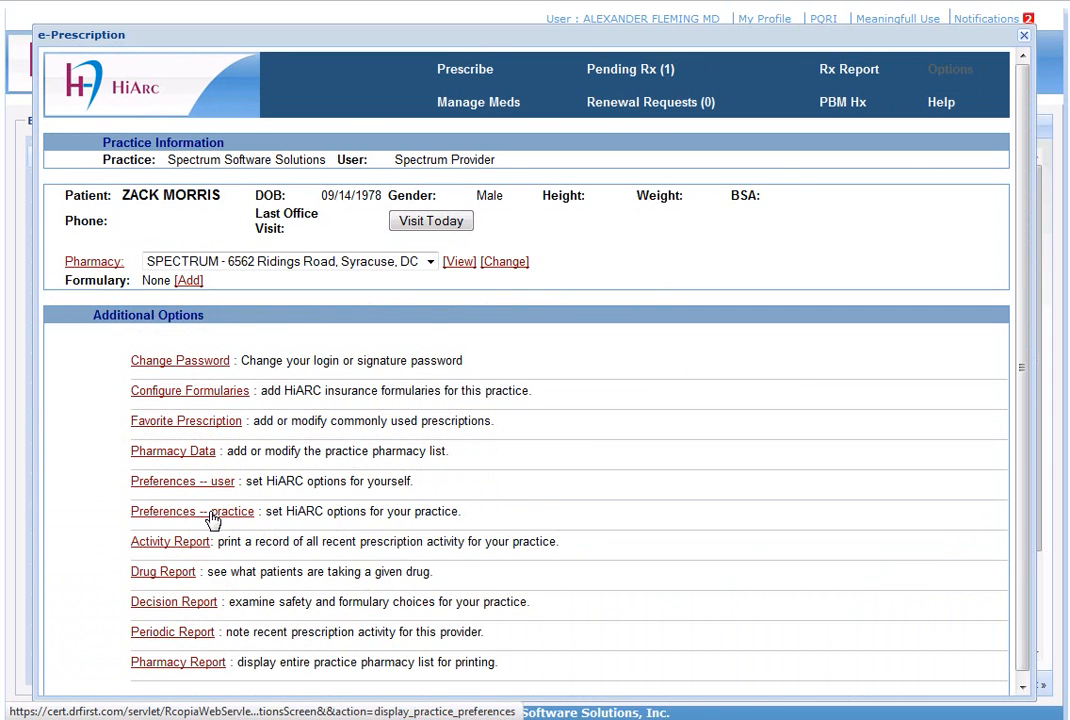
click(212, 512)
scroll(628, 300, down, 10)
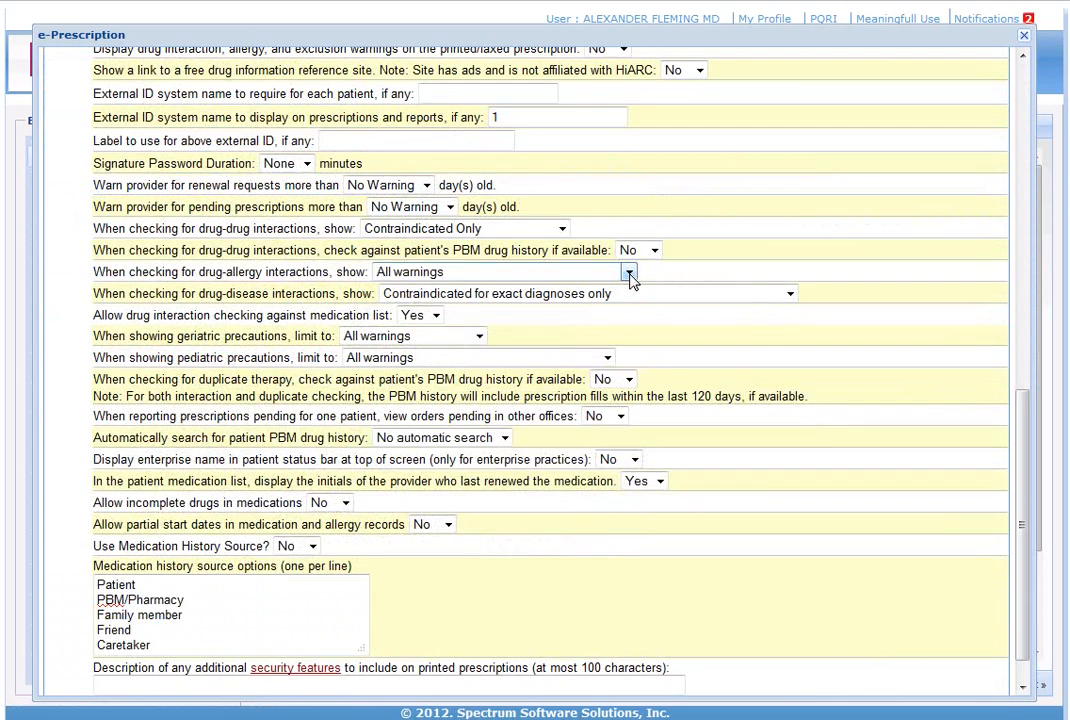
click(629, 272)
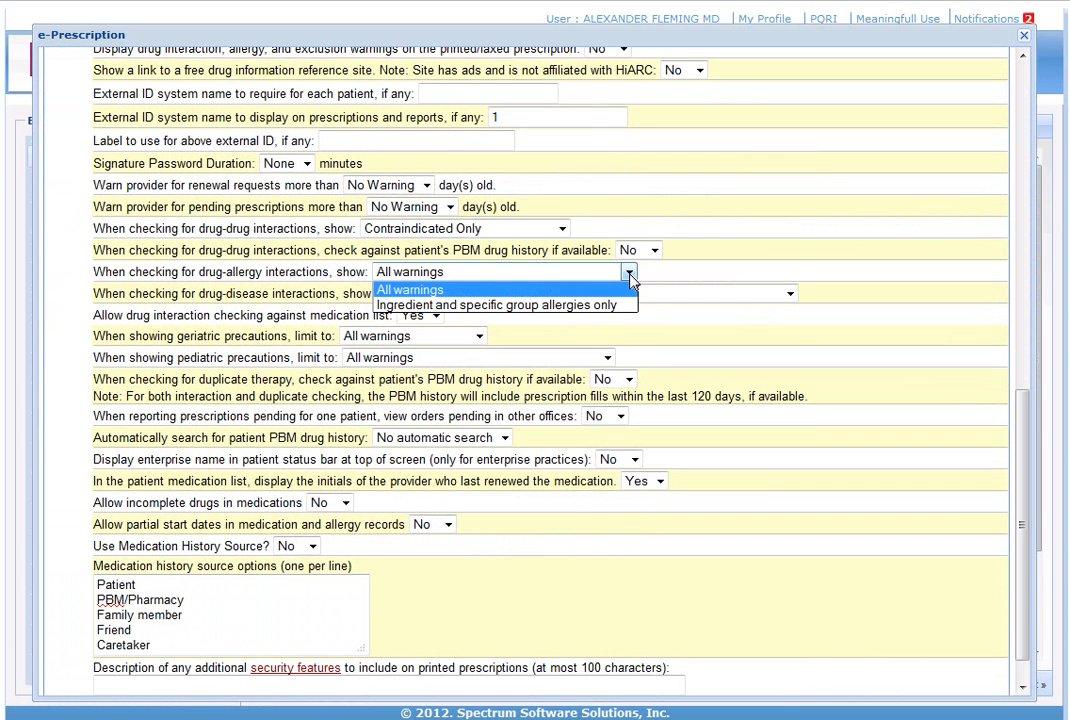
drag(1024, 606, 1025, 624)
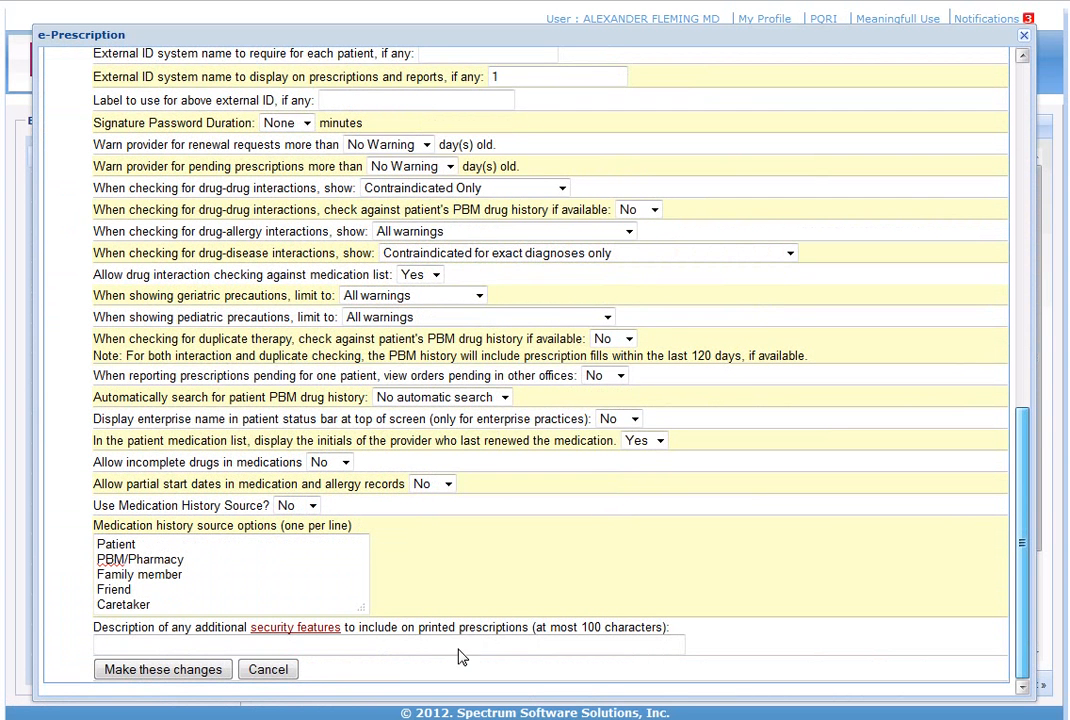
click(137, 670)
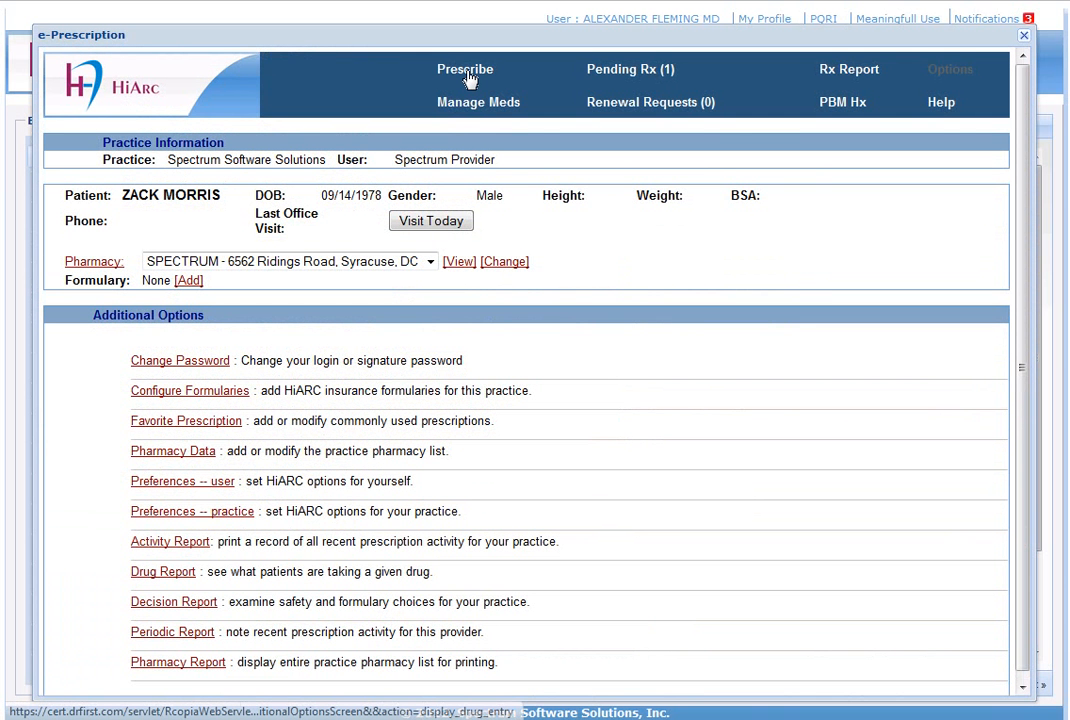
- Search for "ceph" to prescribe and choose the cephalexin 500 mg Capsule
click(466, 72)
text(cep)
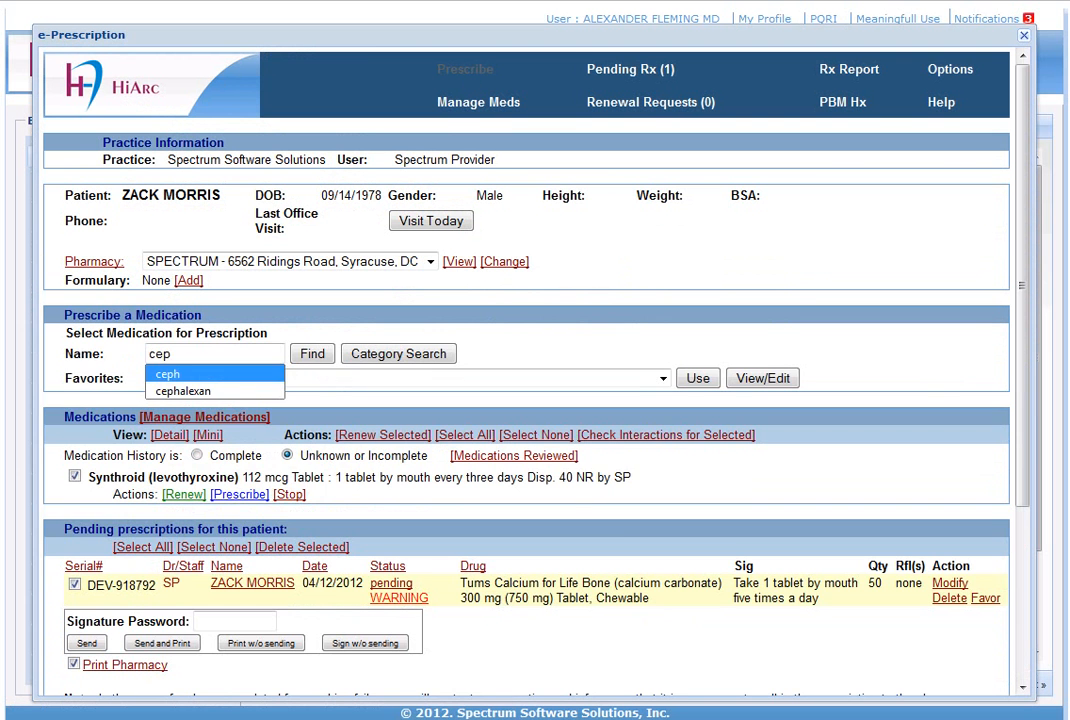
text(h)
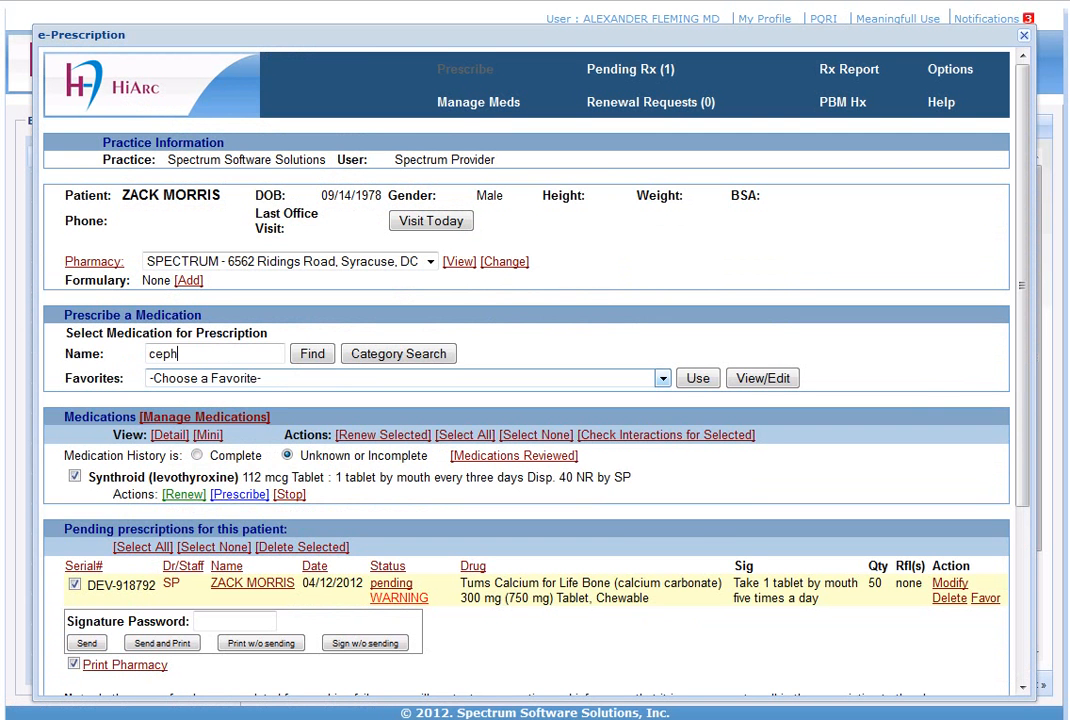
click(312, 354)
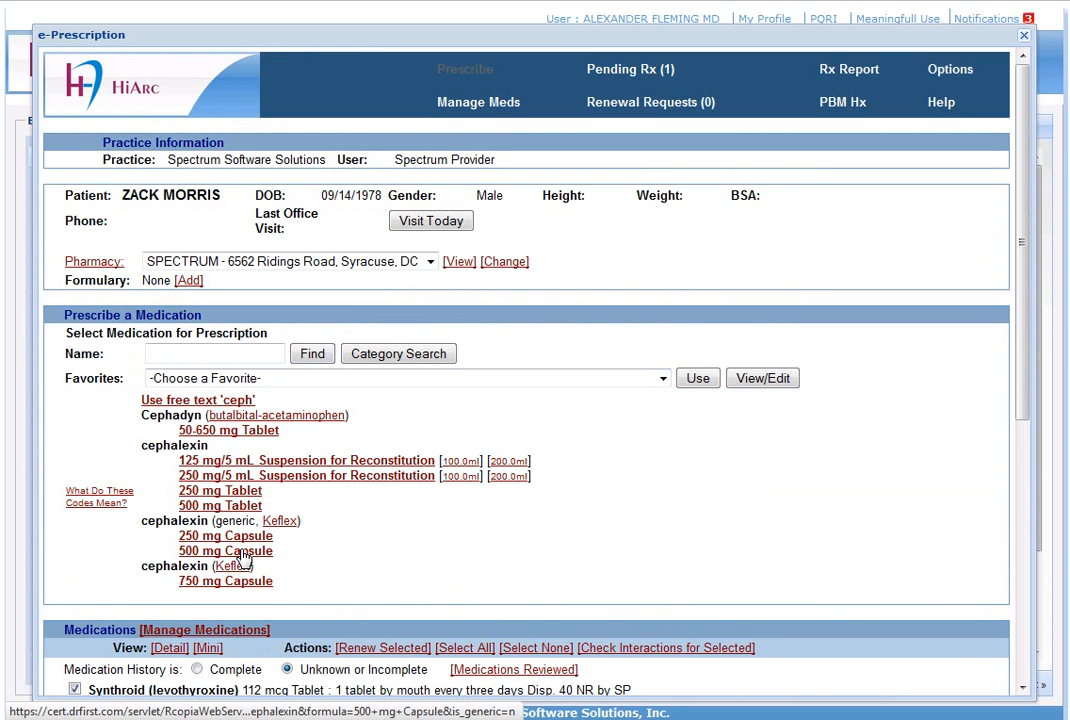
click(241, 552)
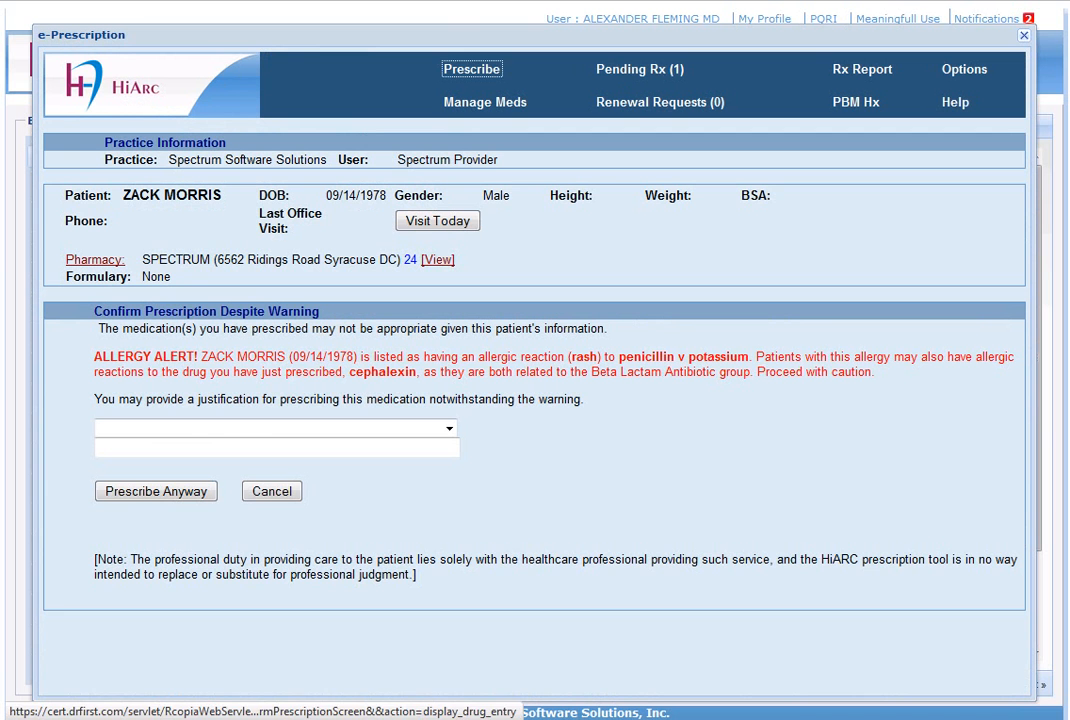
- Justify cephalexin with "Patient requires this medication, provider aware of interaction" and prescribe it despite the allergy warning
click(449, 431)
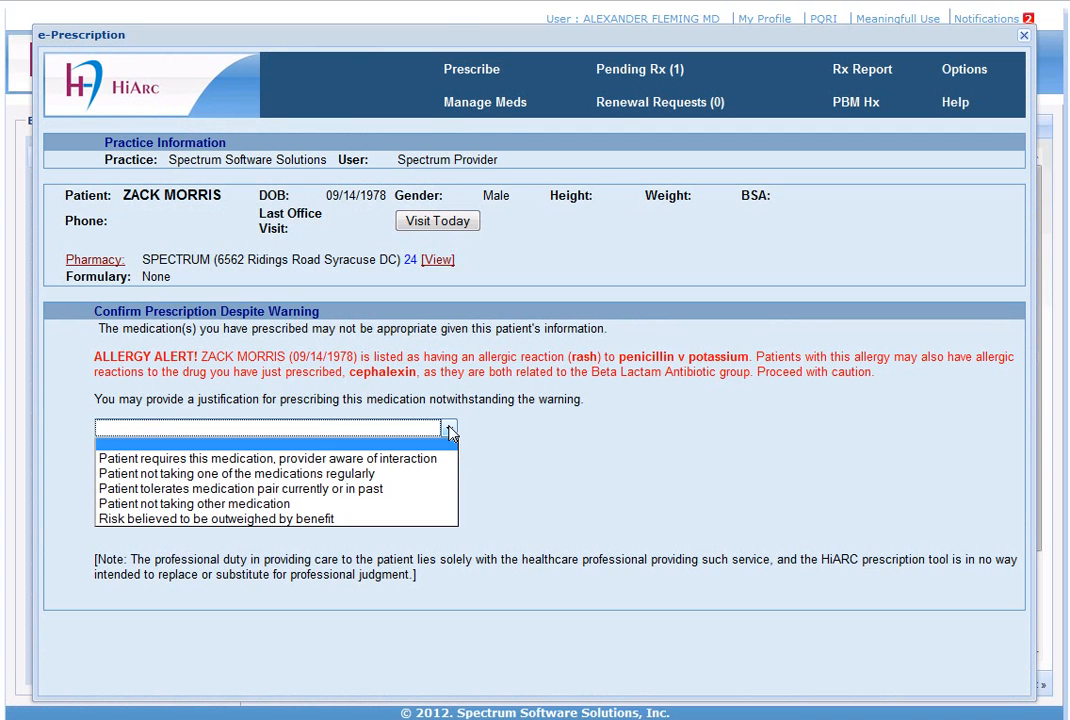
click(437, 459)
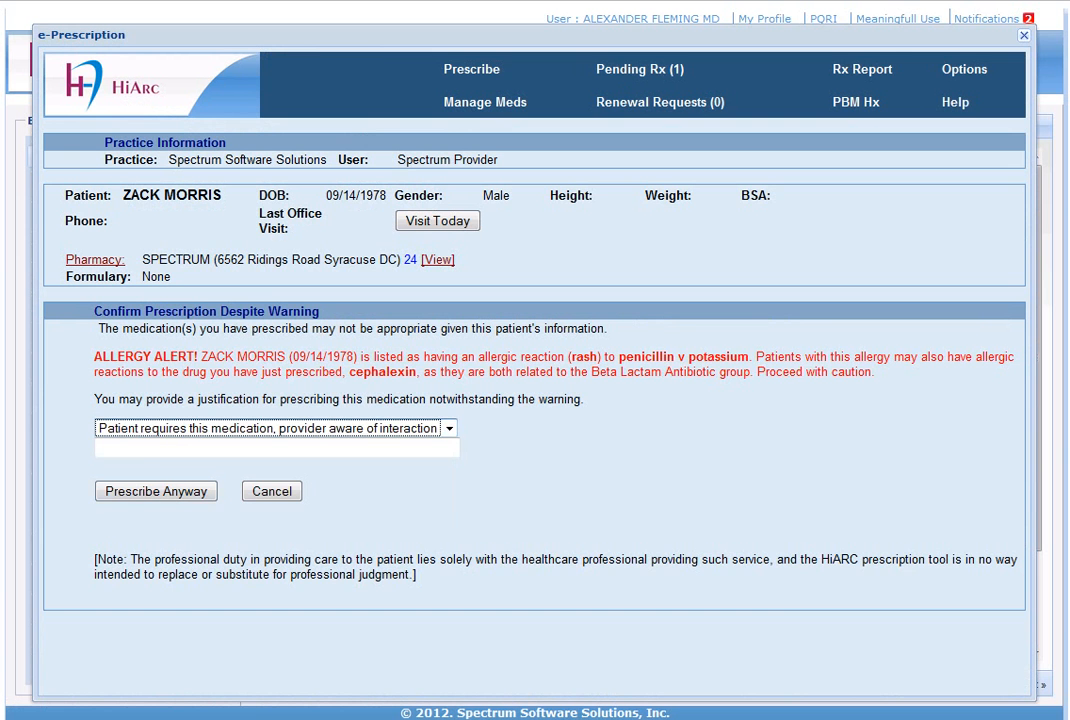
click(158, 491)
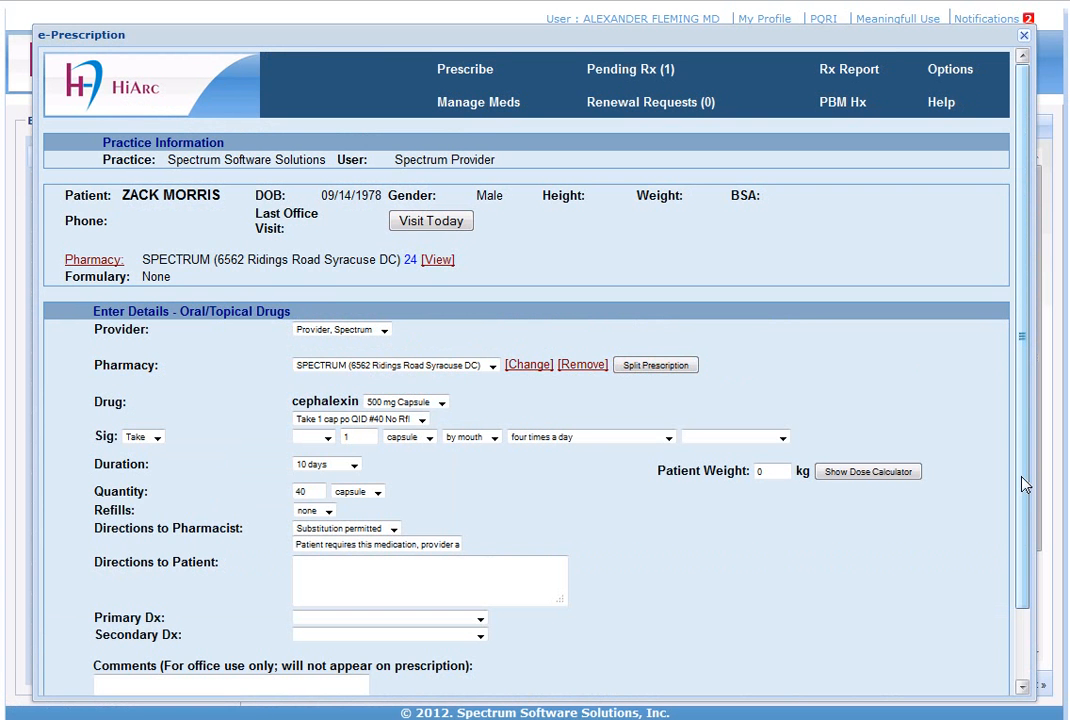
- Accept the prefilled cephalexin dosage details and approve the reviewed prescription
drag(1024, 485, 1024, 575)
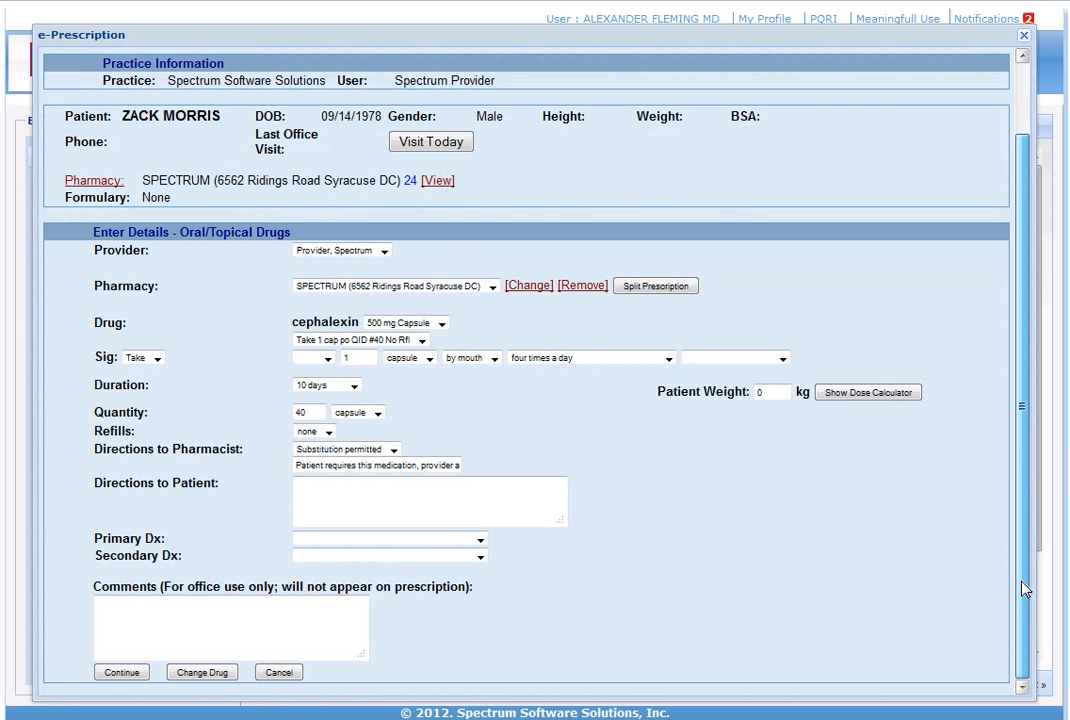
click(133, 674)
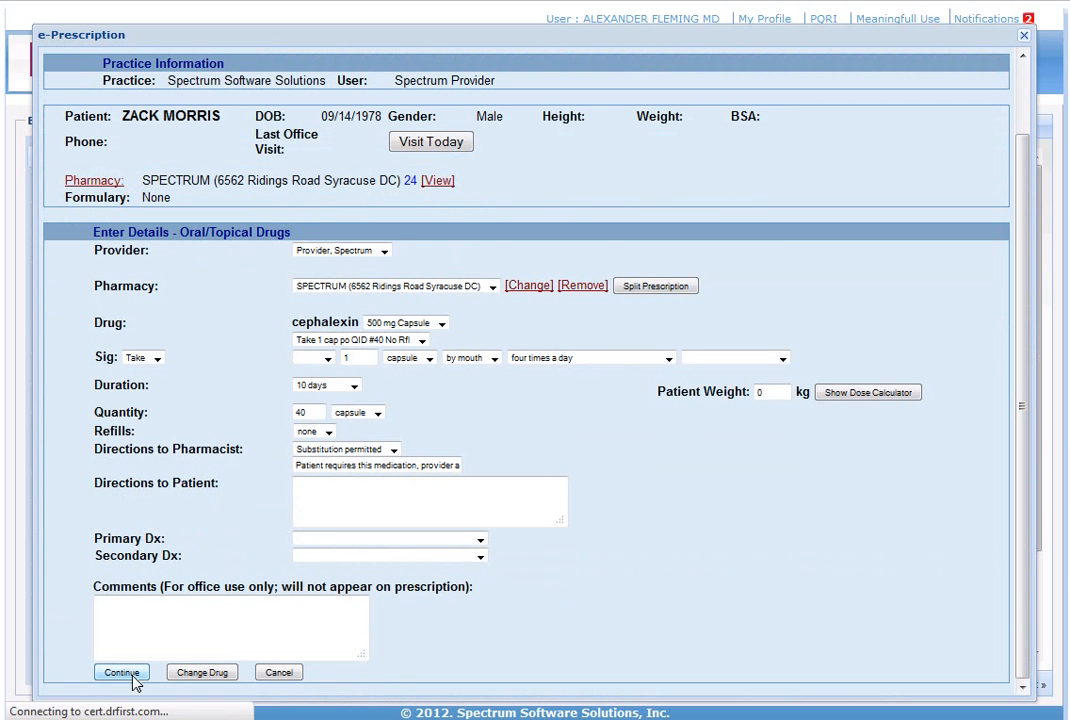
scroll(120, 670, down, 2)
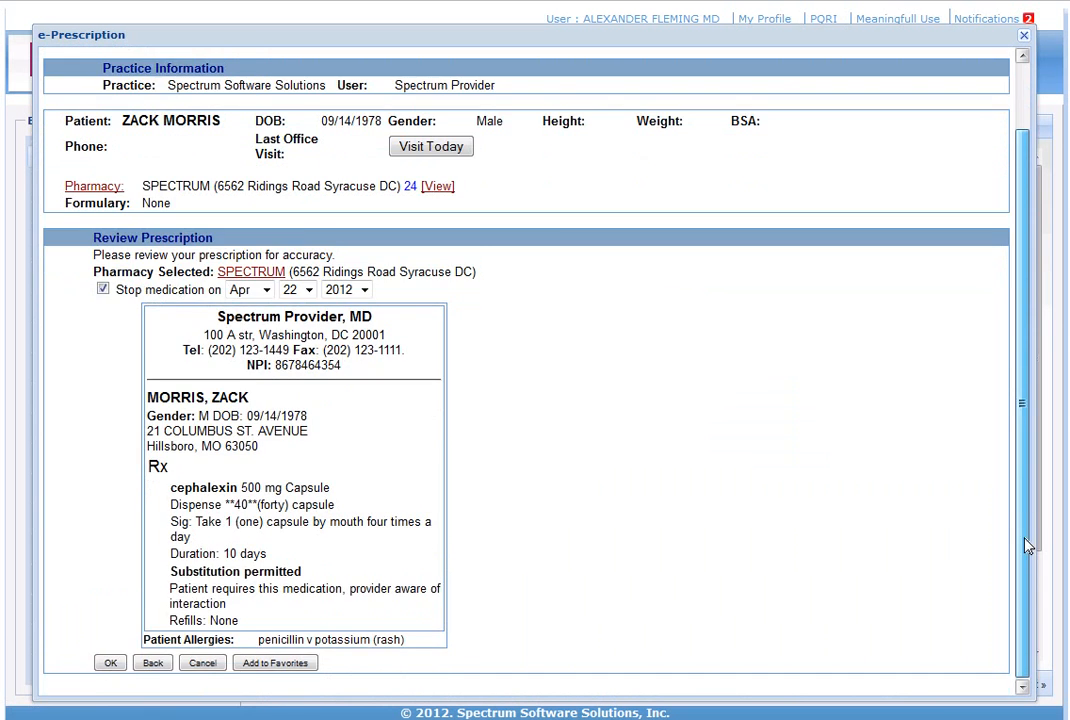
click(112, 664)
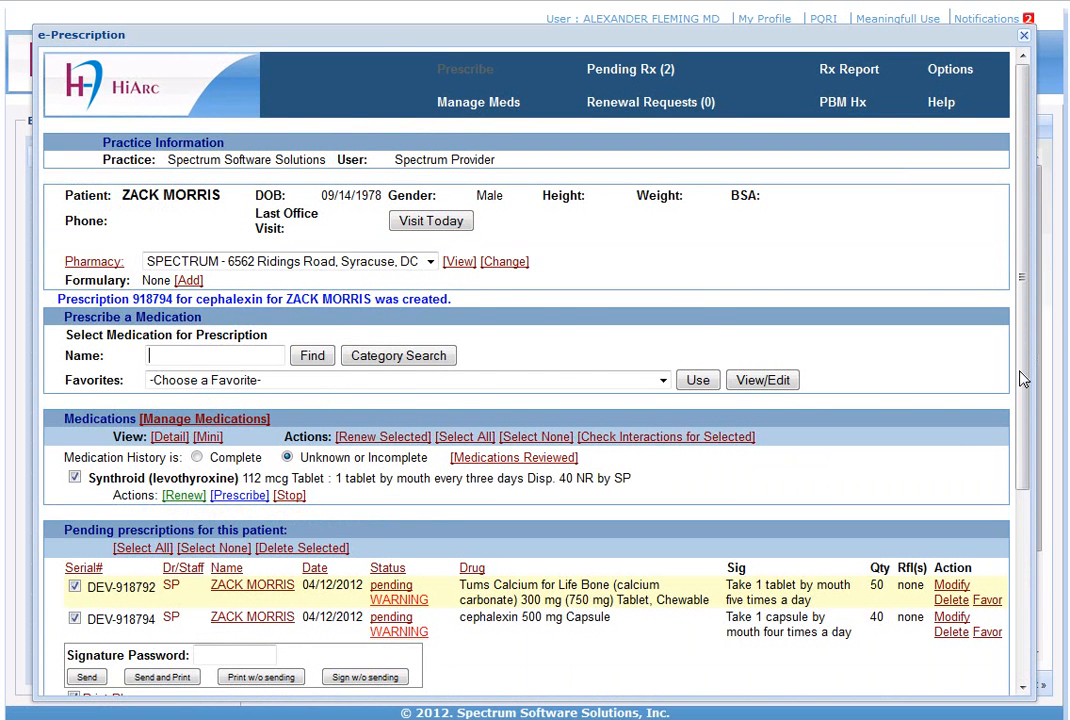
drag(1022, 378, 1017, 507)
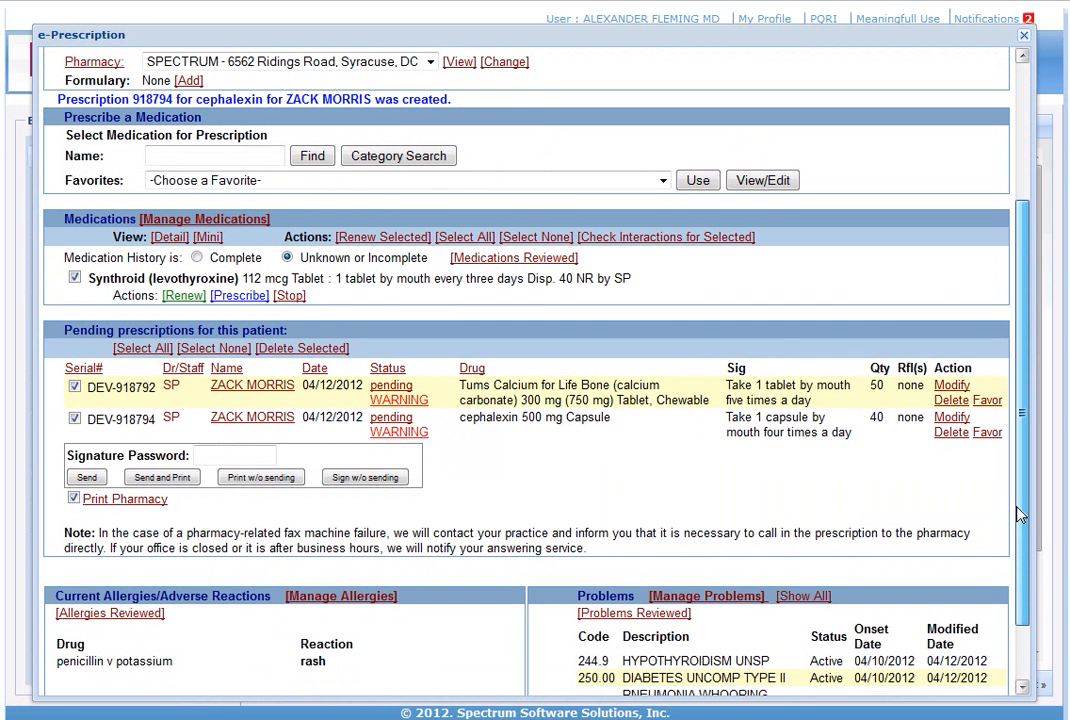
drag(927, 399, 943, 407)
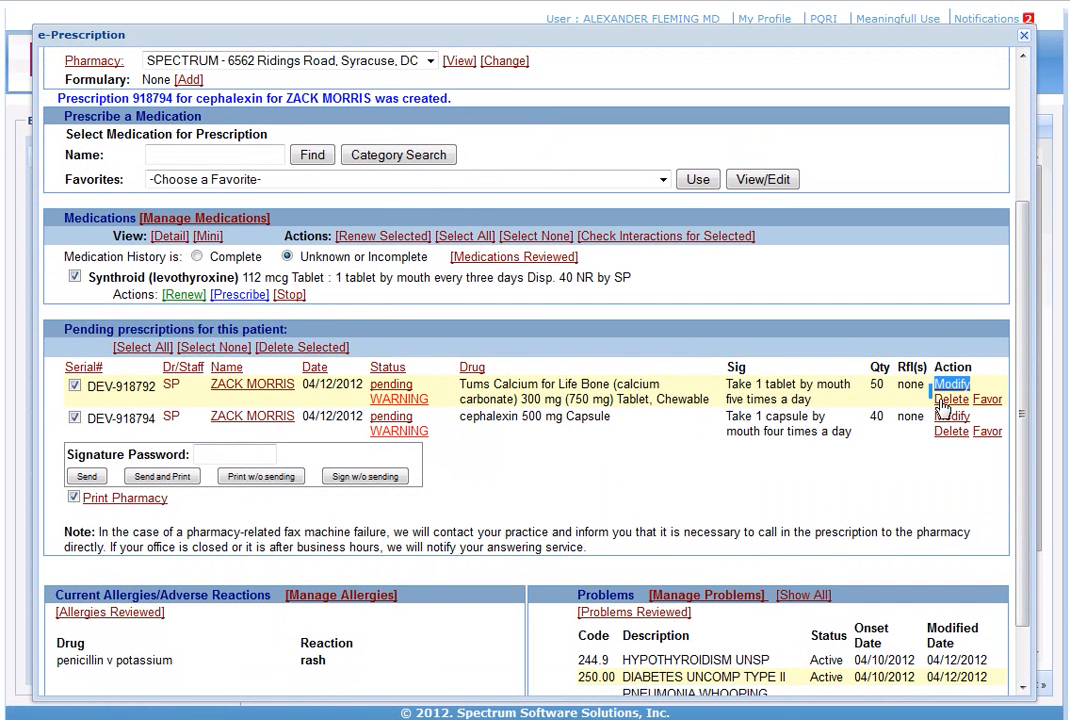
click(922, 412)
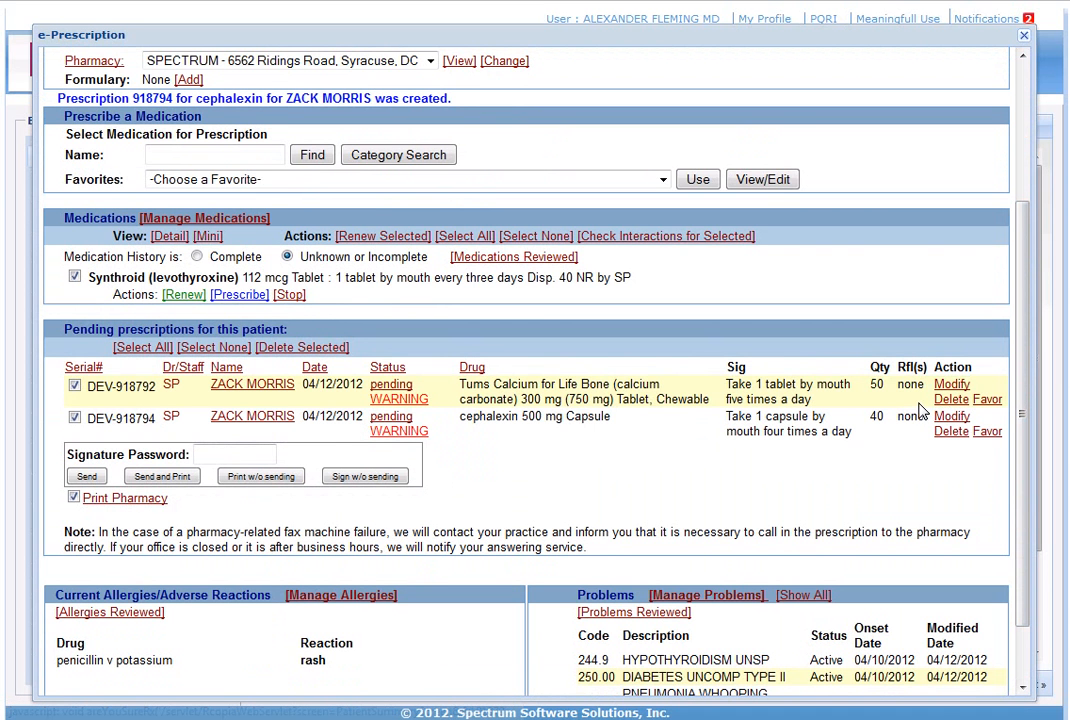
- Search the medications for "diabet" and choose the Diabeta (glyburide) 2.5 mg Tablet to prescribe
click(174, 154)
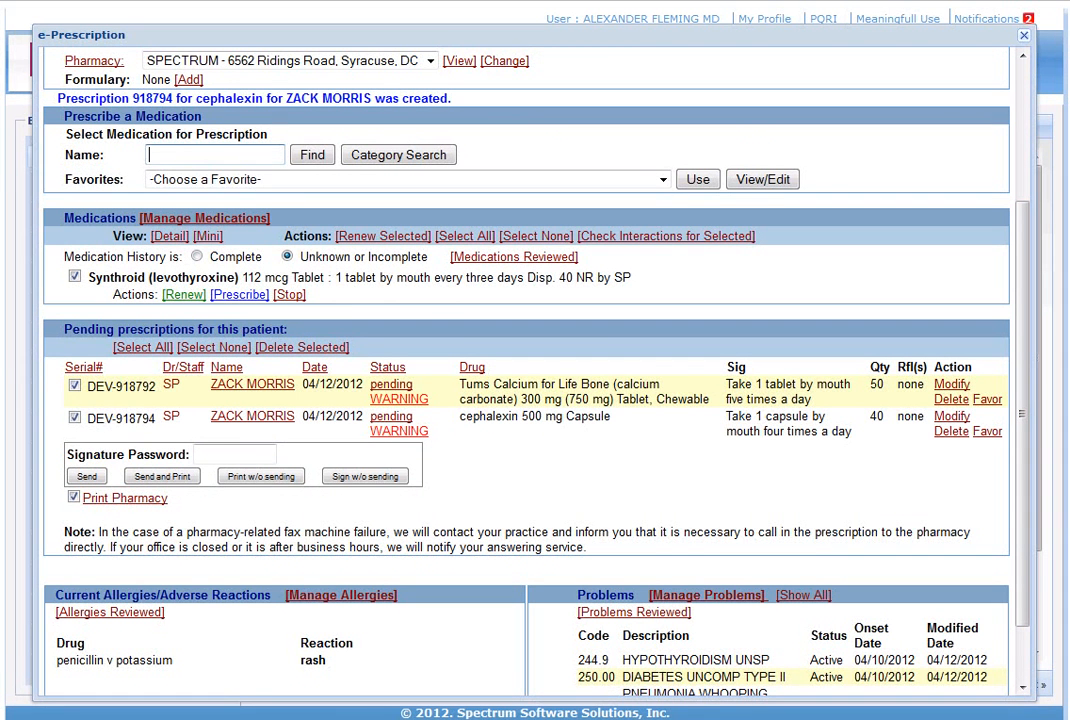
text(di)
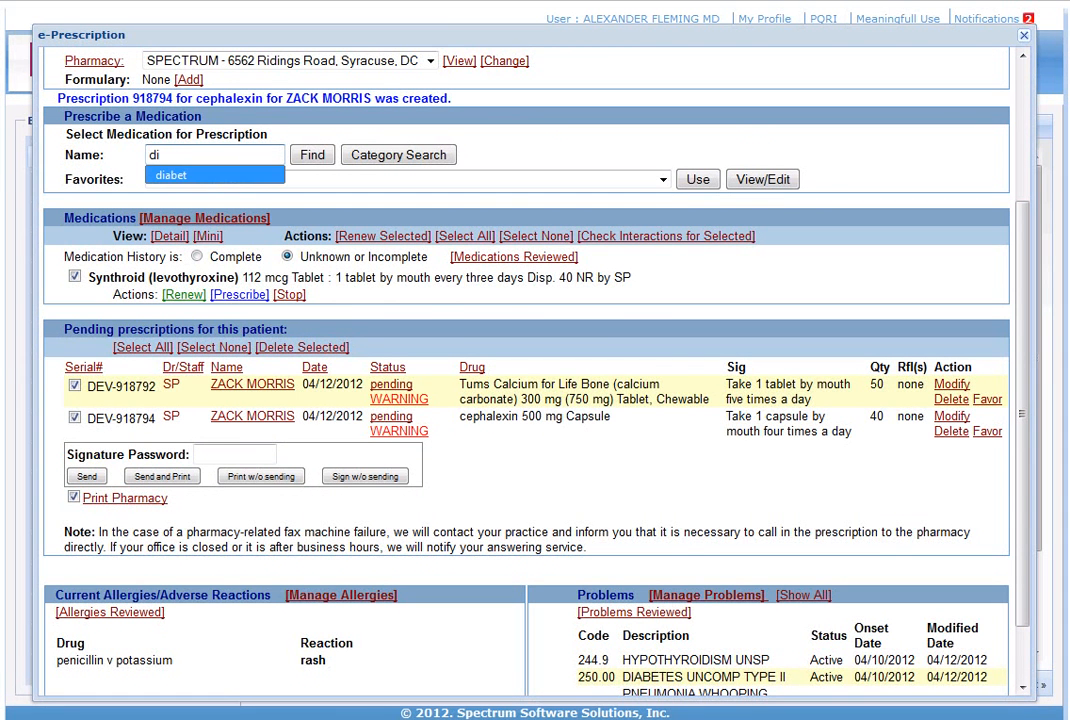
click(171, 175)
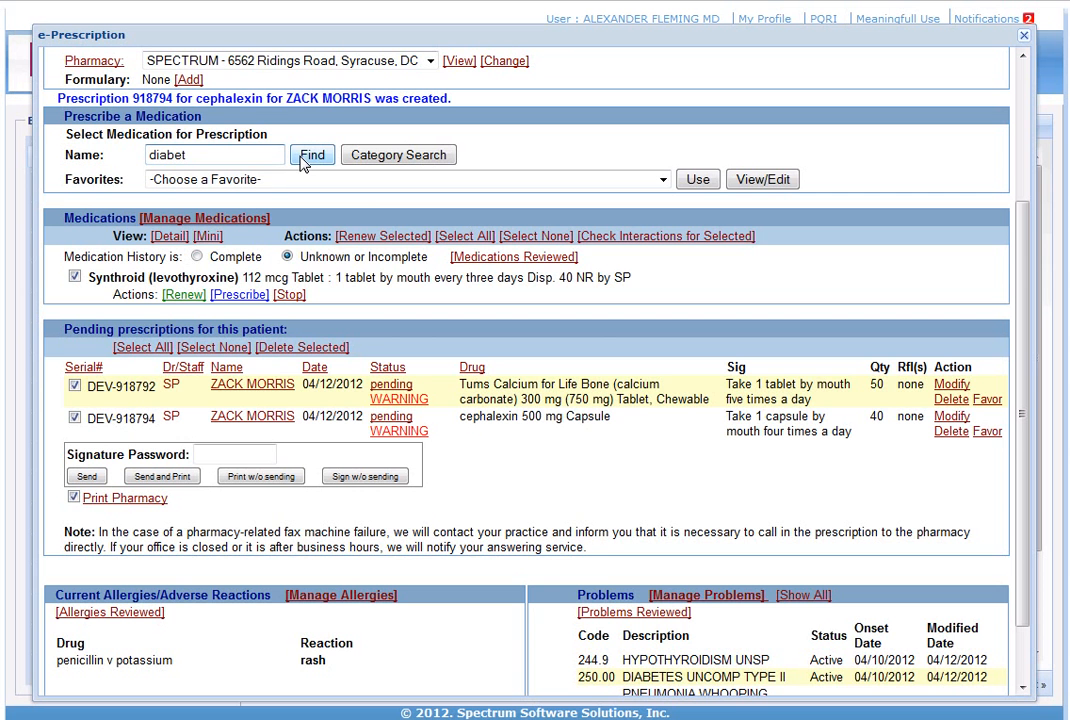
click(310, 156)
scroll(216, 342, down, 1)
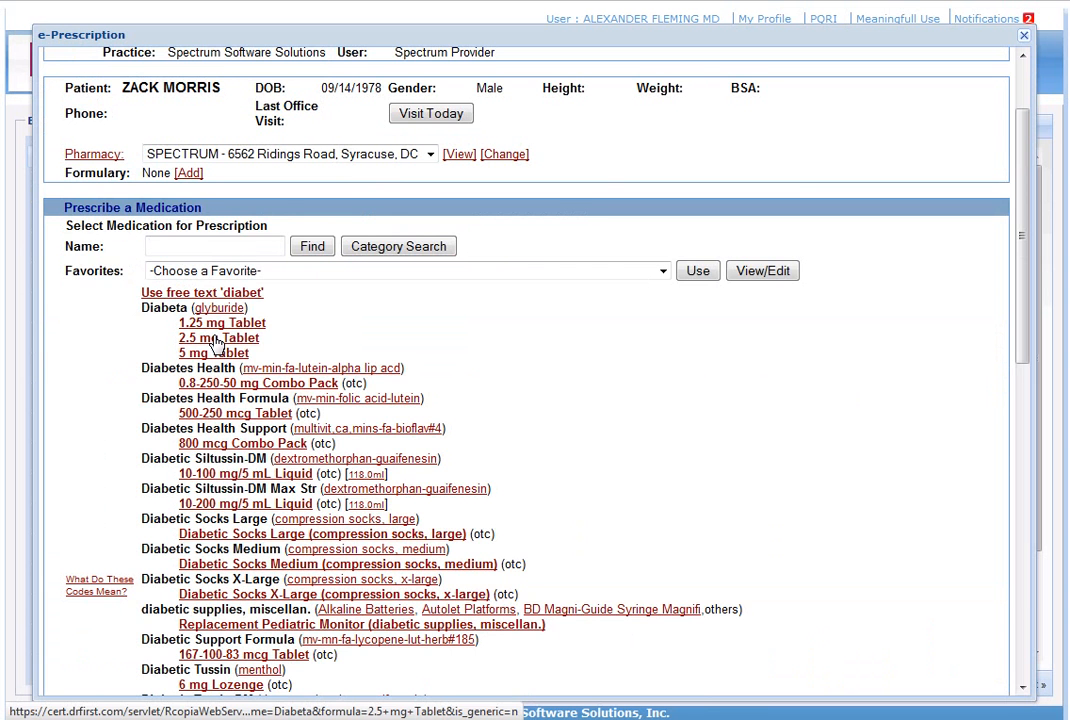
click(216, 339)
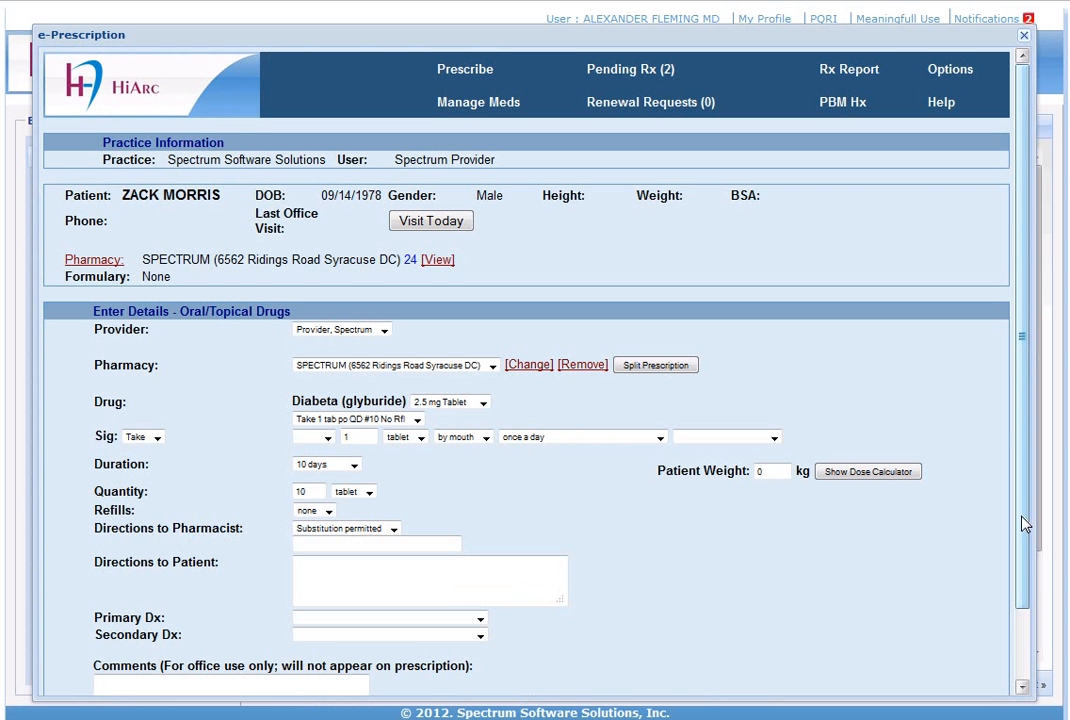
- Set the Diabeta strength to 5 mg Tablet, keep the other prefilled dosage details and approve the reviewed prescription
drag(1024, 523, 1020, 610)
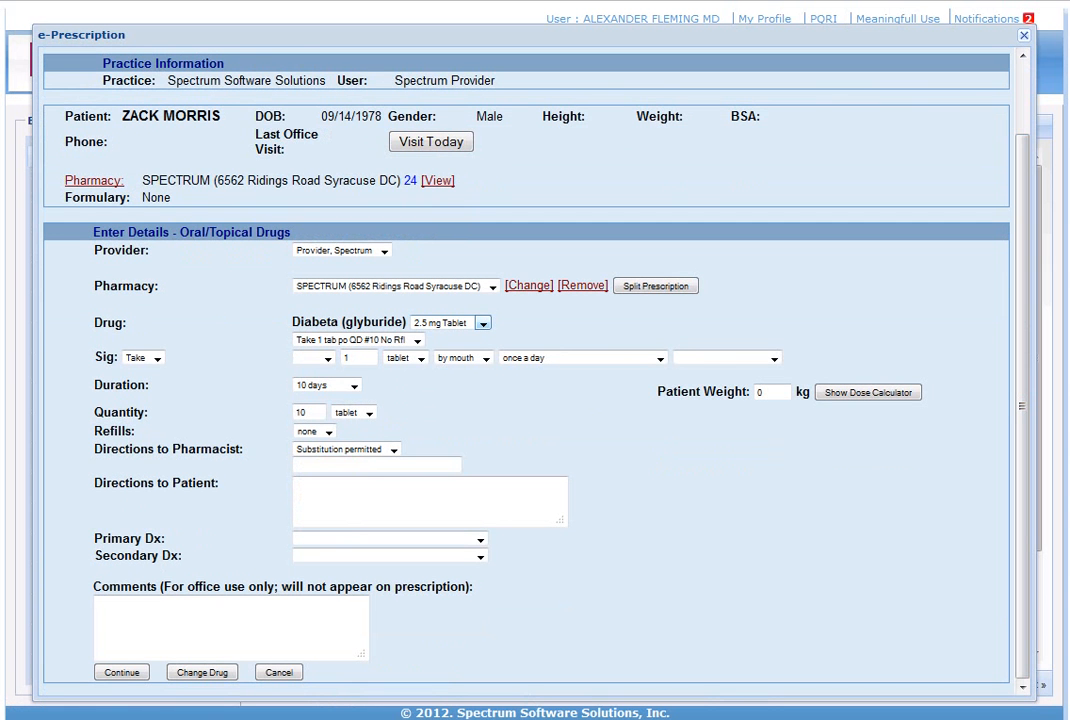
click(482, 323)
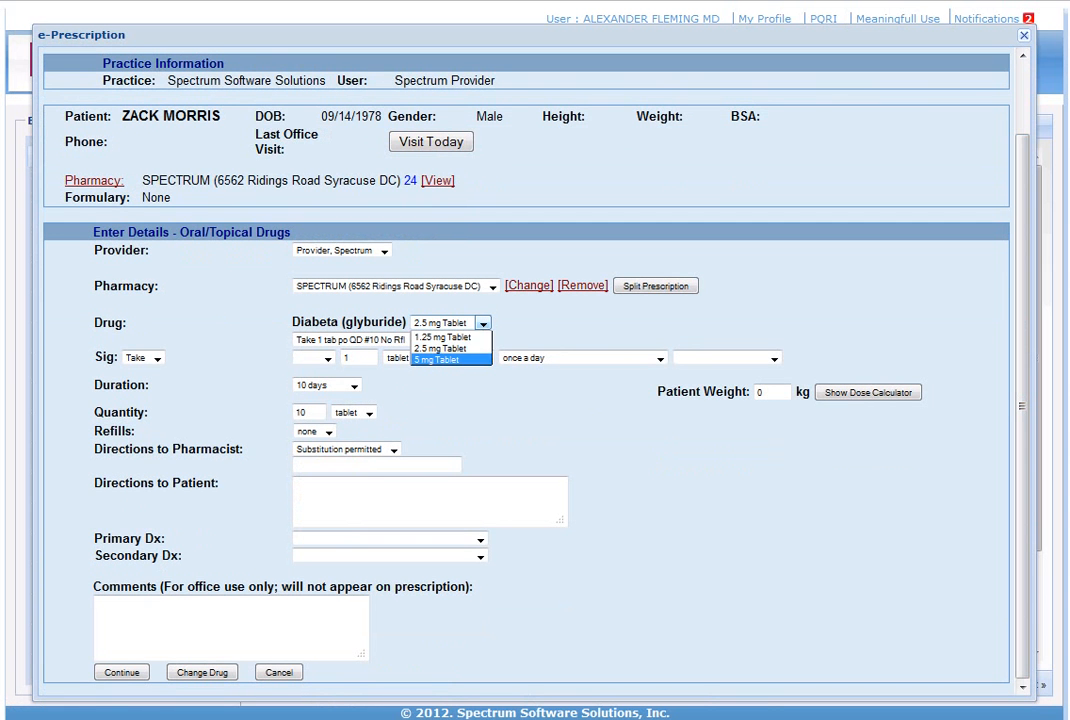
click(485, 359)
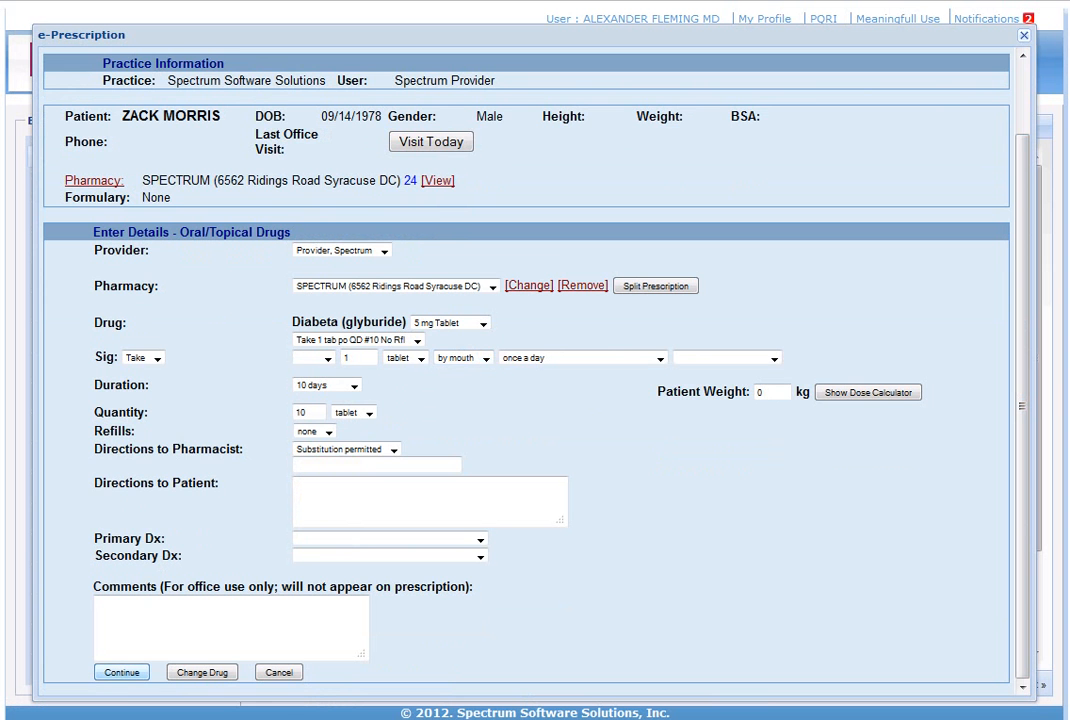
click(121, 673)
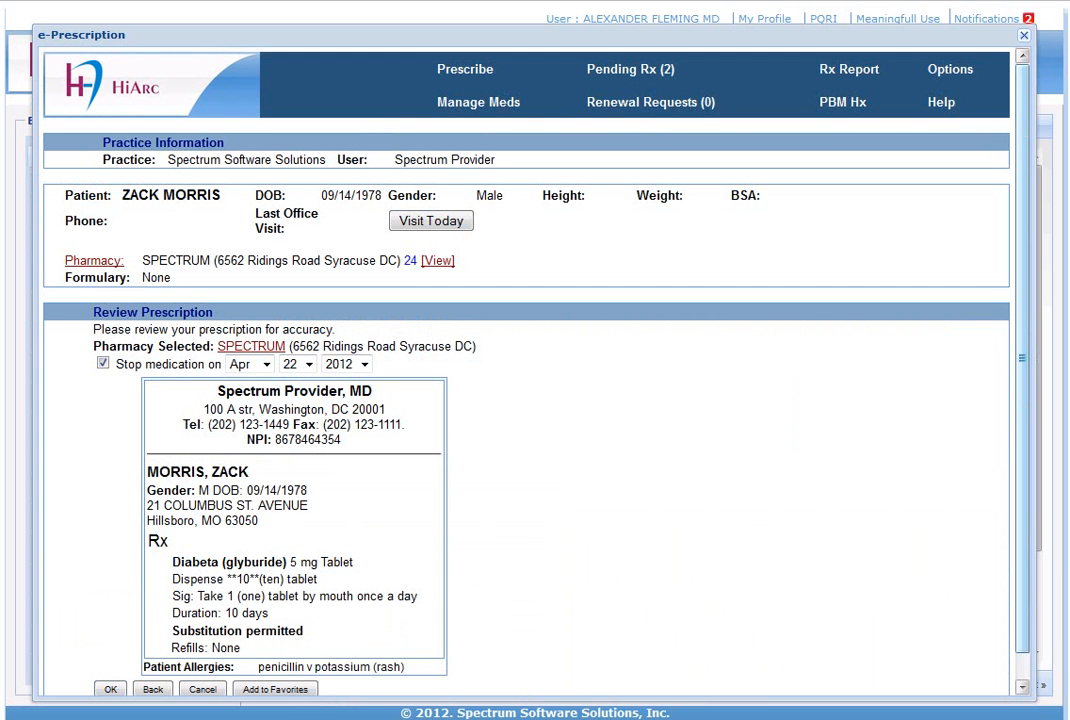
scroll(1025, 519, down, 2)
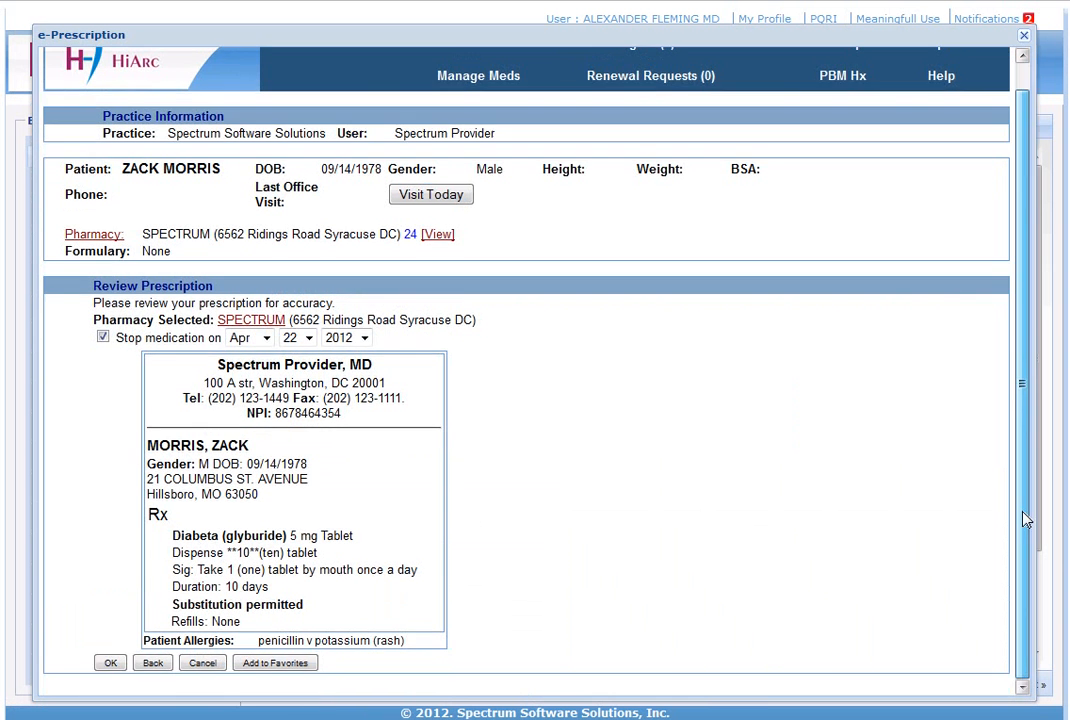
drag(290, 536, 355, 536)
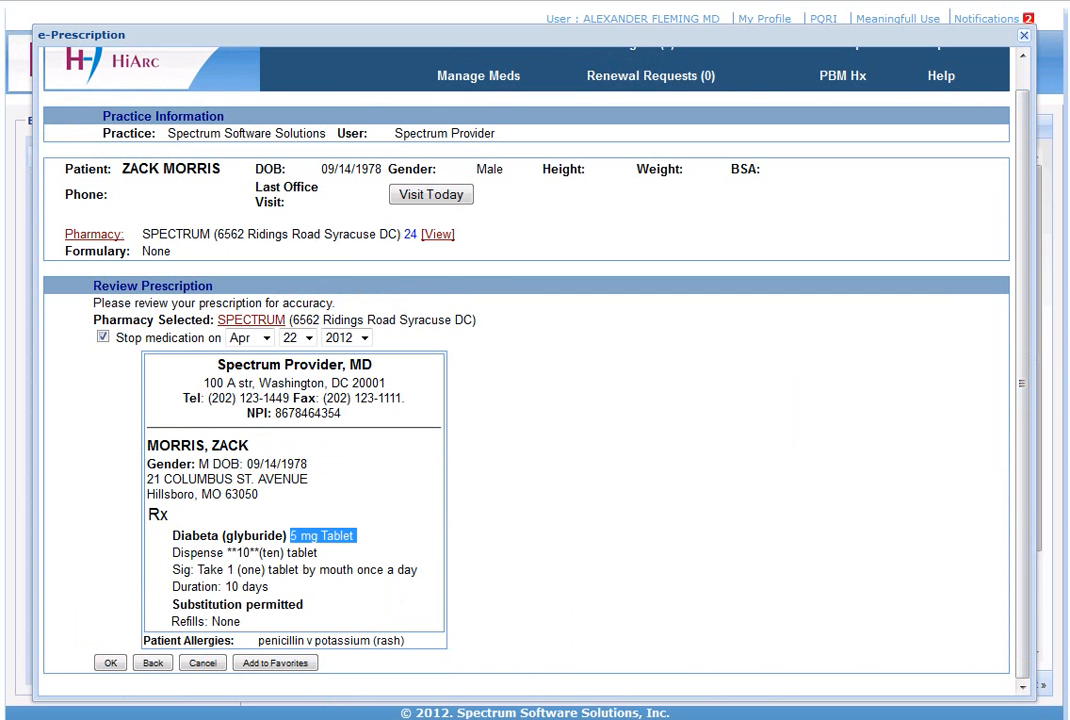
click(112, 666)
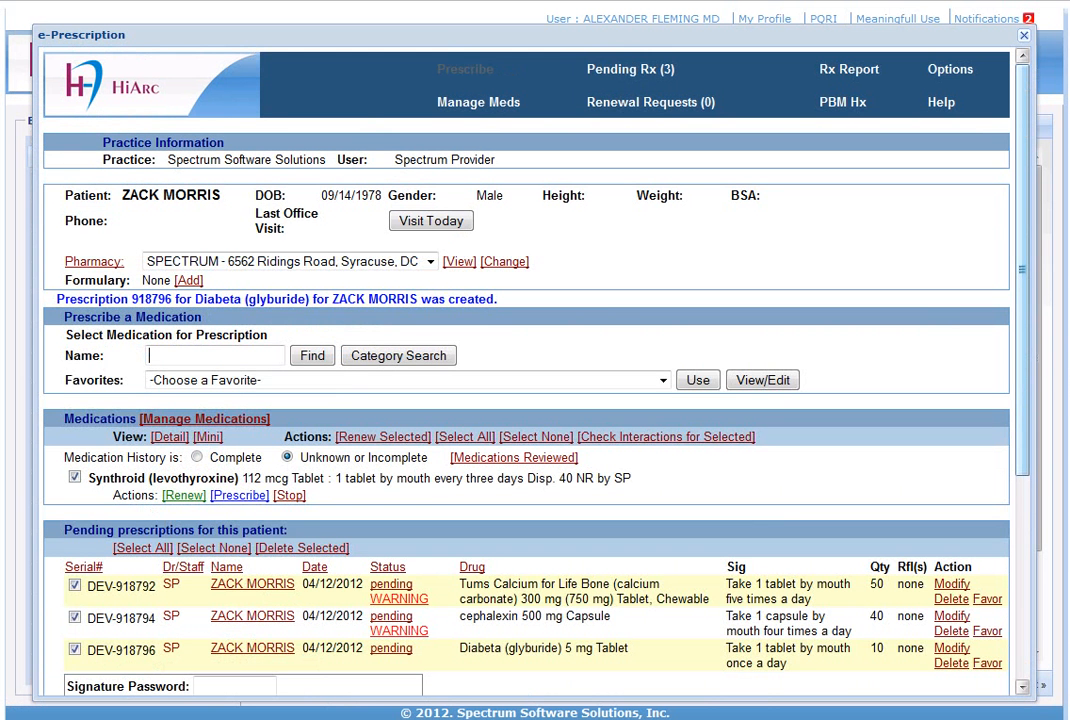
- Open the patient's pending prescriptions, enter the signature password, and sign and send all the selected prescriptions to the pharmacy
drag(1022, 458, 1022, 577)
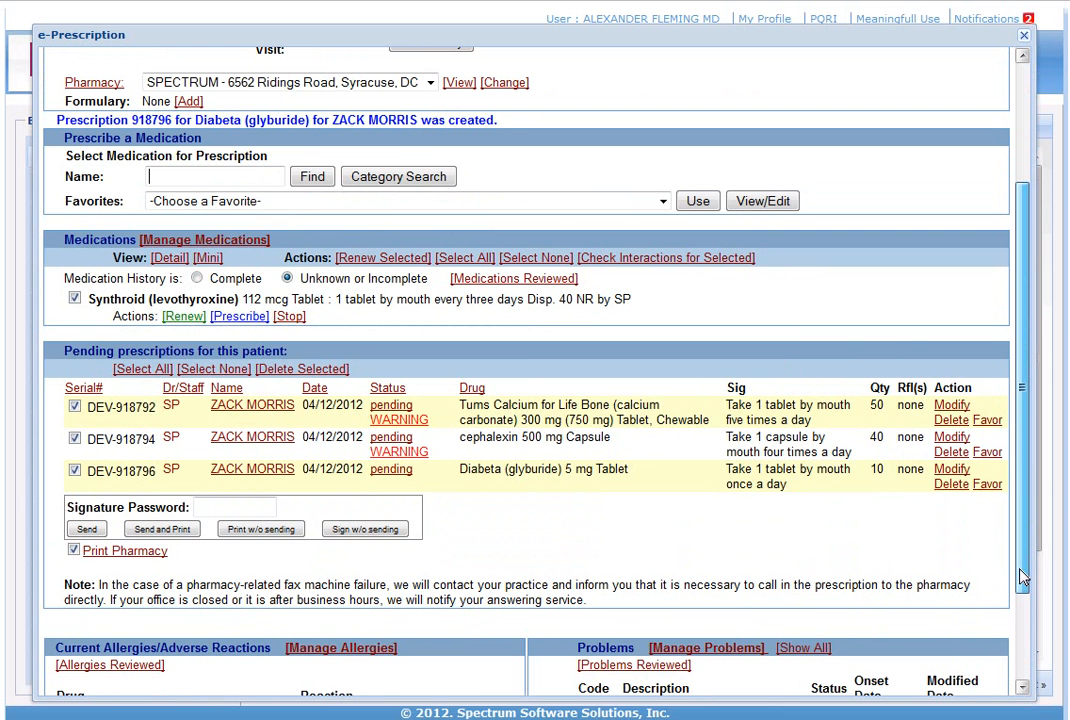
drag(1022, 577, 1020, 240)
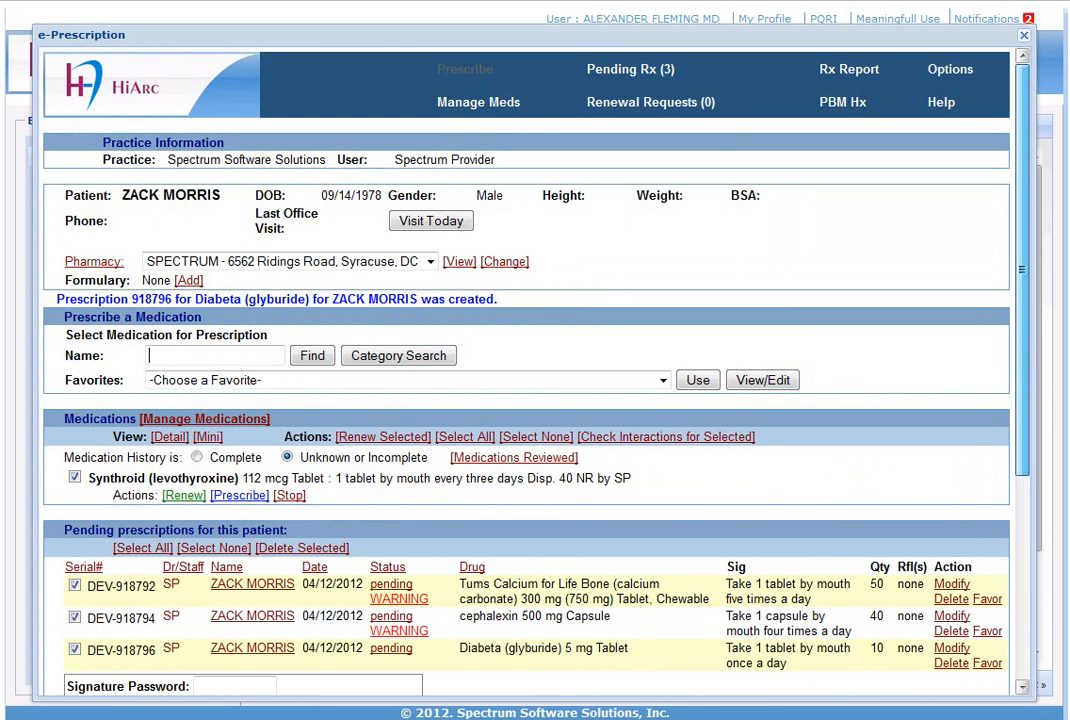
click(633, 74)
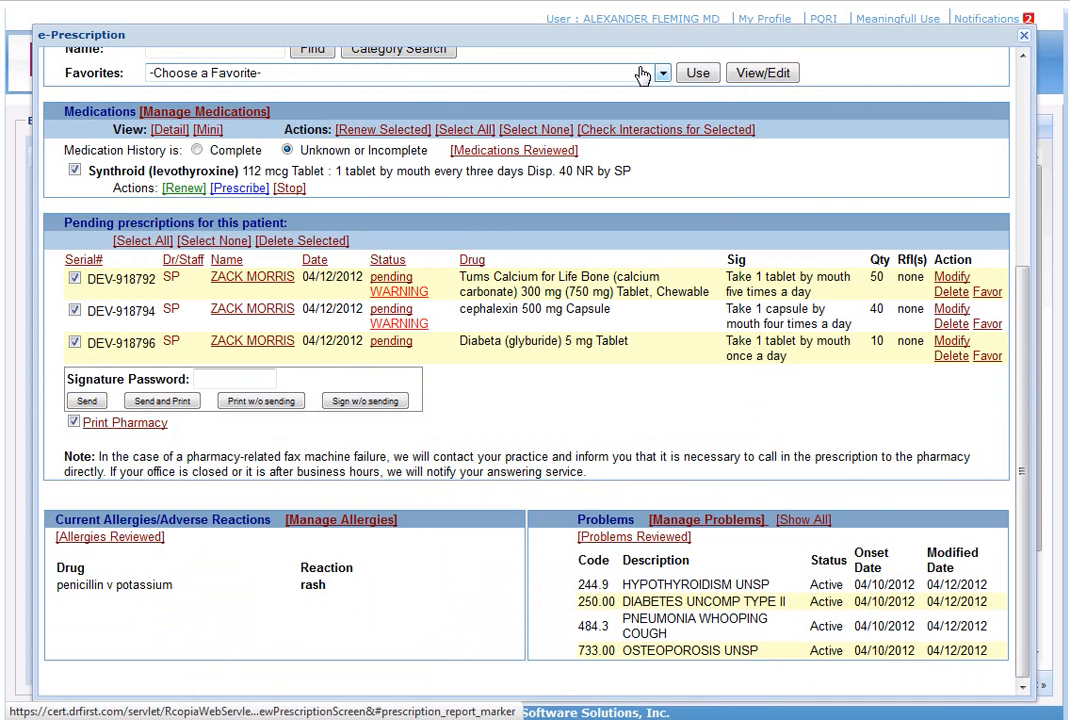
click(225, 378)
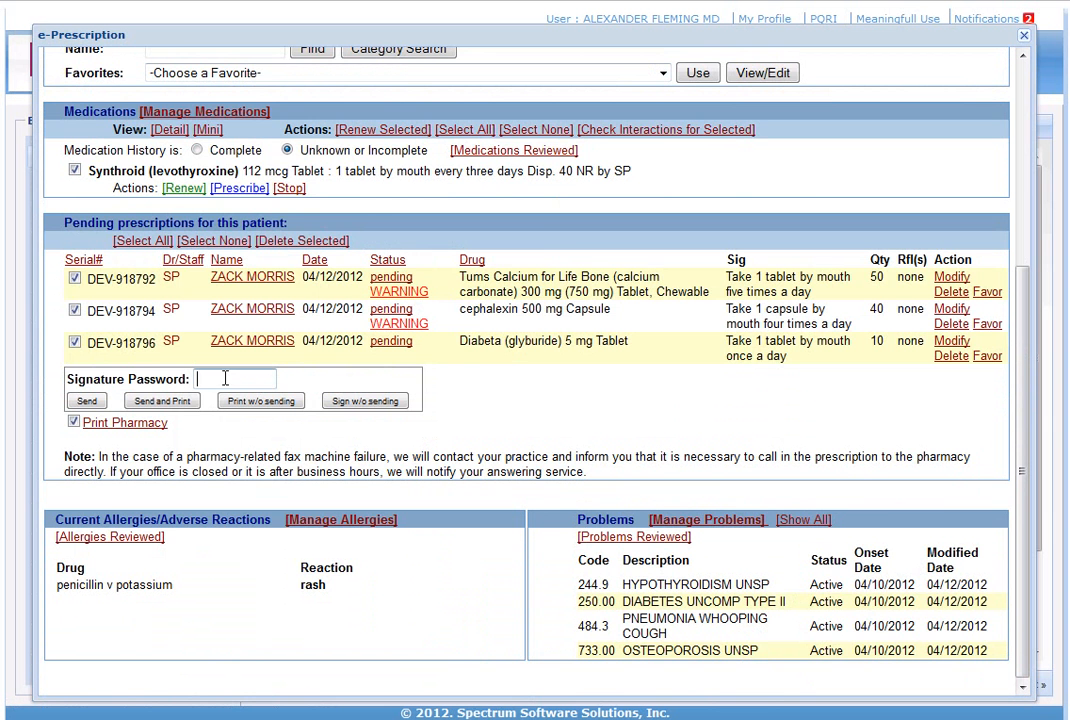
key(Return)
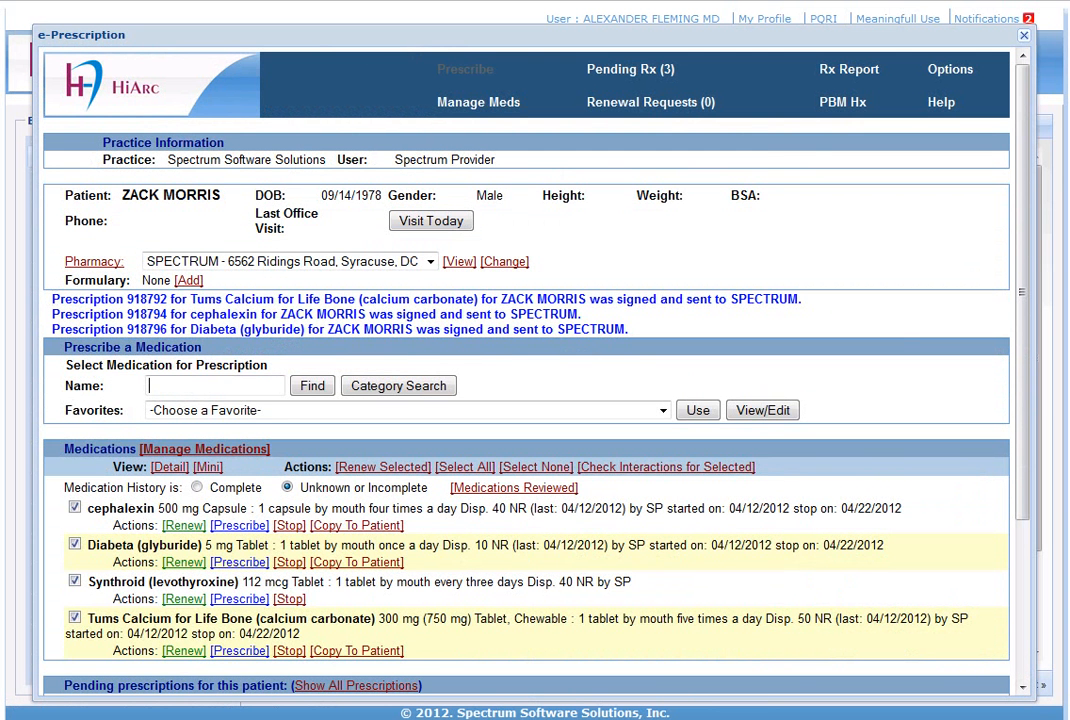
drag(54, 298, 643, 343)
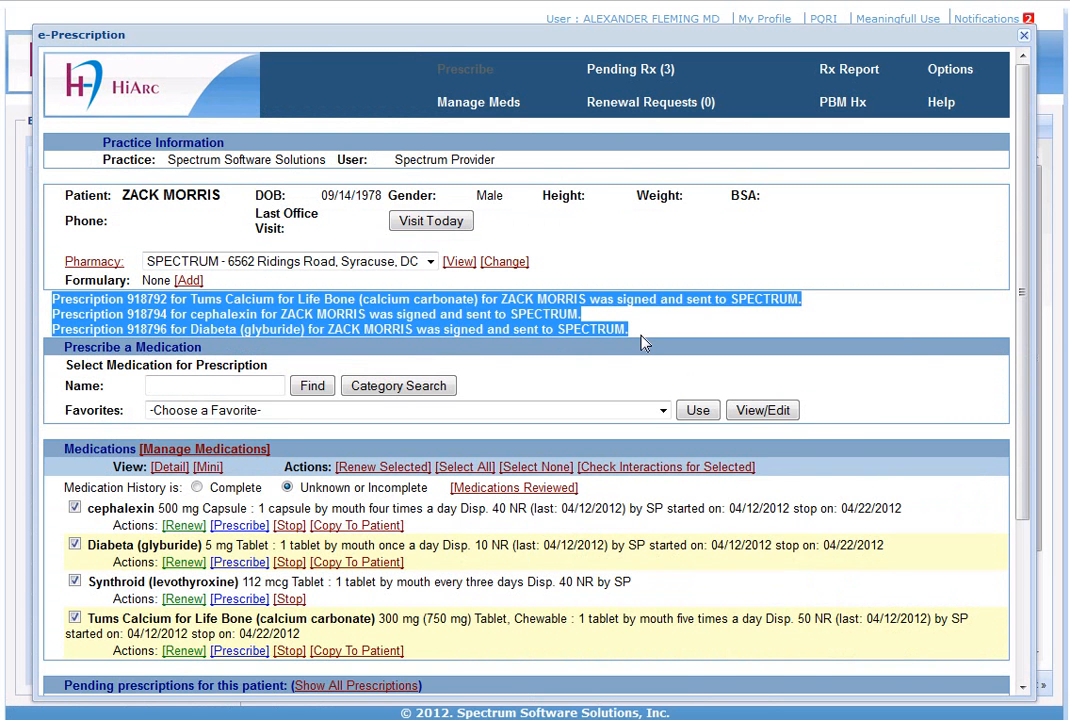
drag(1022, 500, 1022, 558)
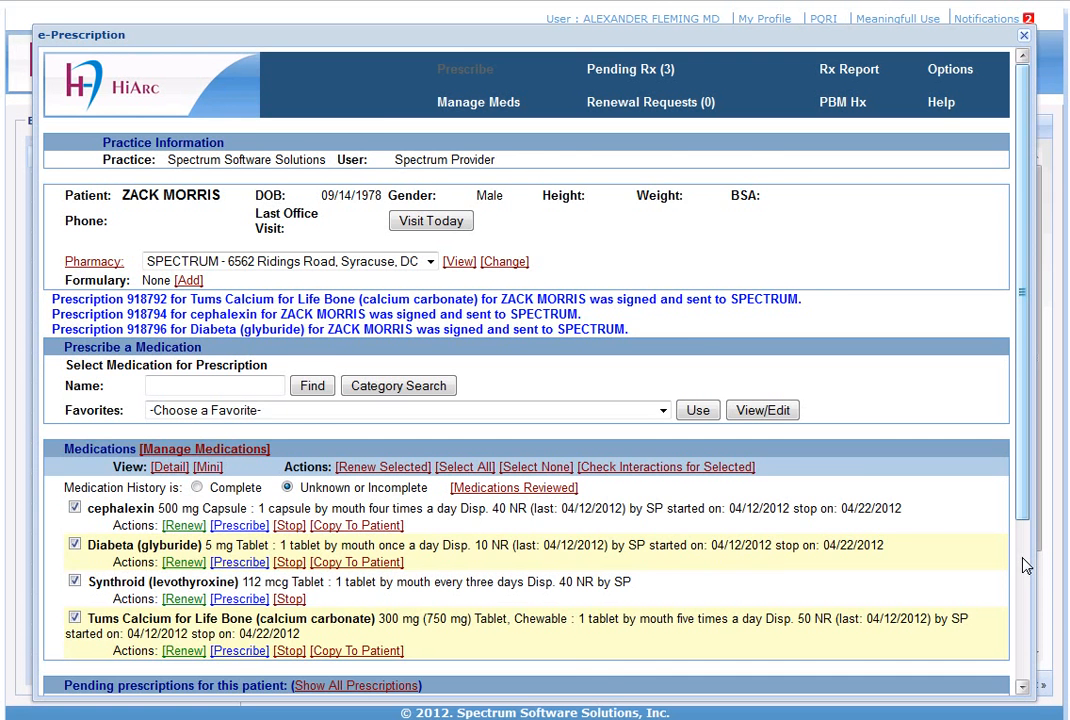
scroll(1024, 566, down, 2)
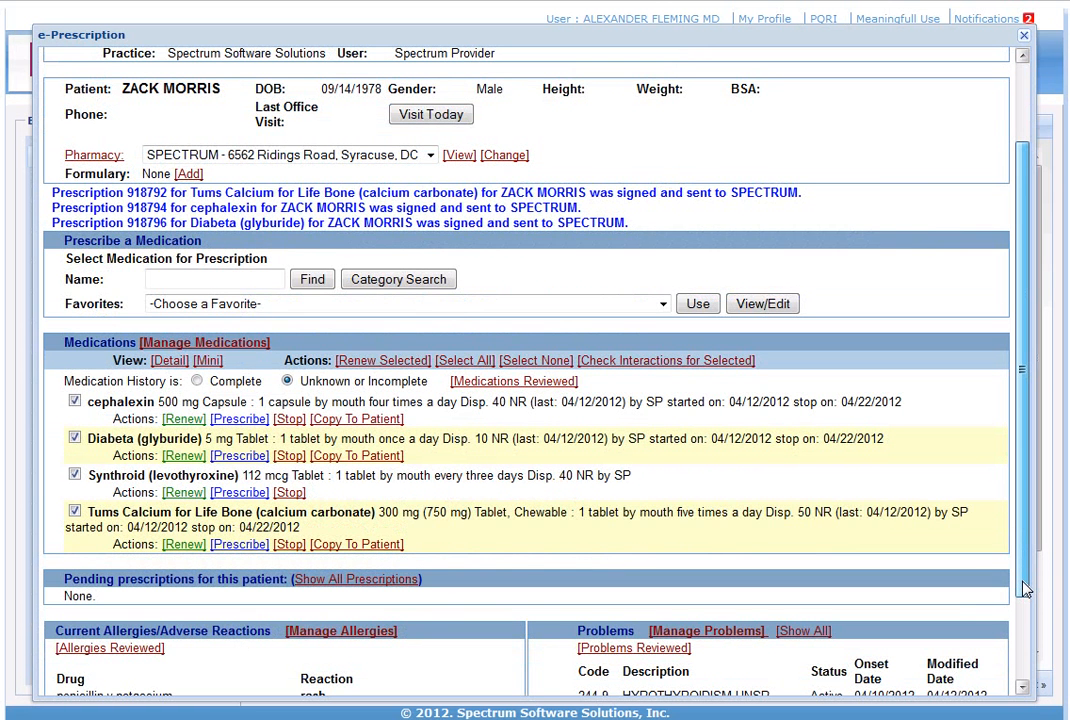